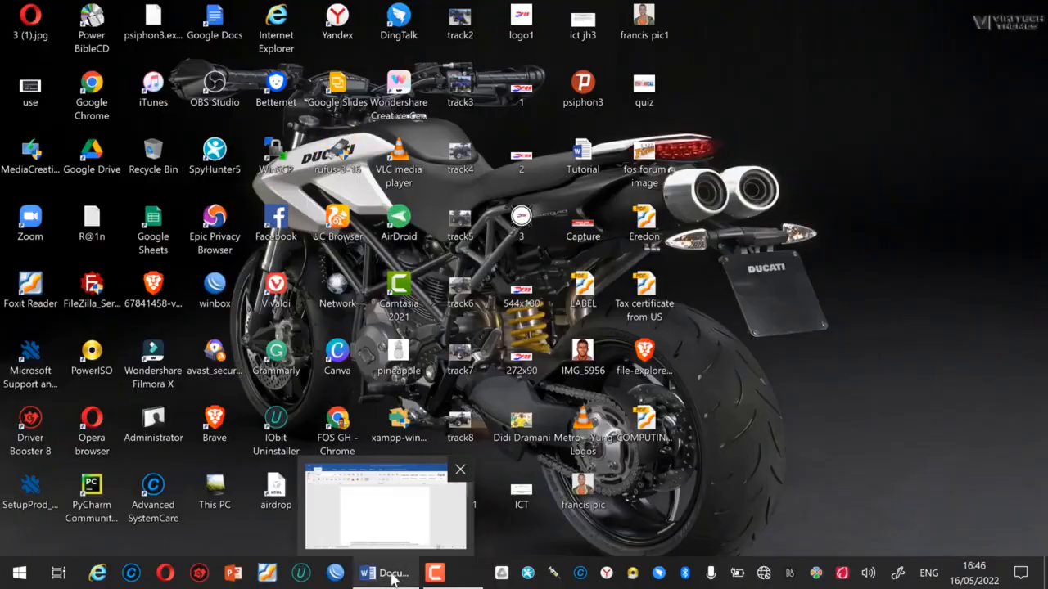
Step: Switch to the open Word document and write the heading "CTRL +A" on the blank line above the network topology text
left_click(392, 574)
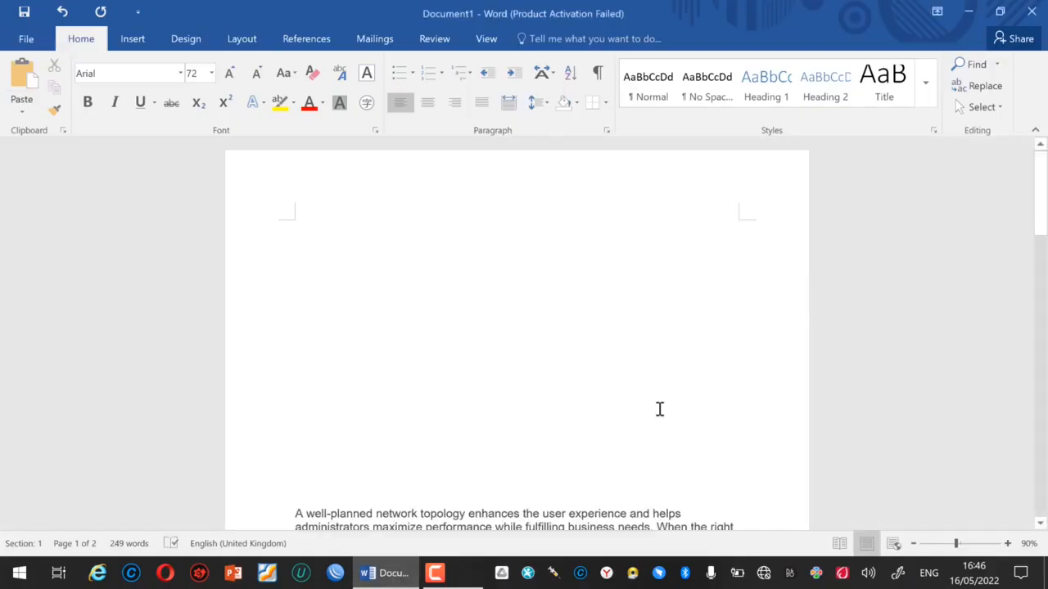
left_click_drag(1040, 215, 1037, 272)
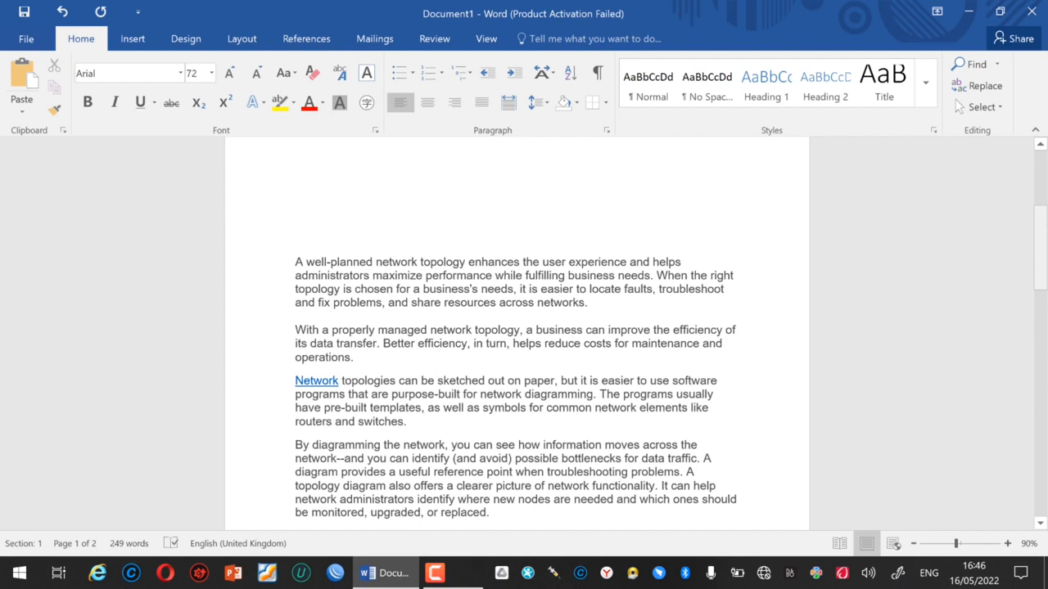
left_click_drag(1038, 270, 1022, 175)
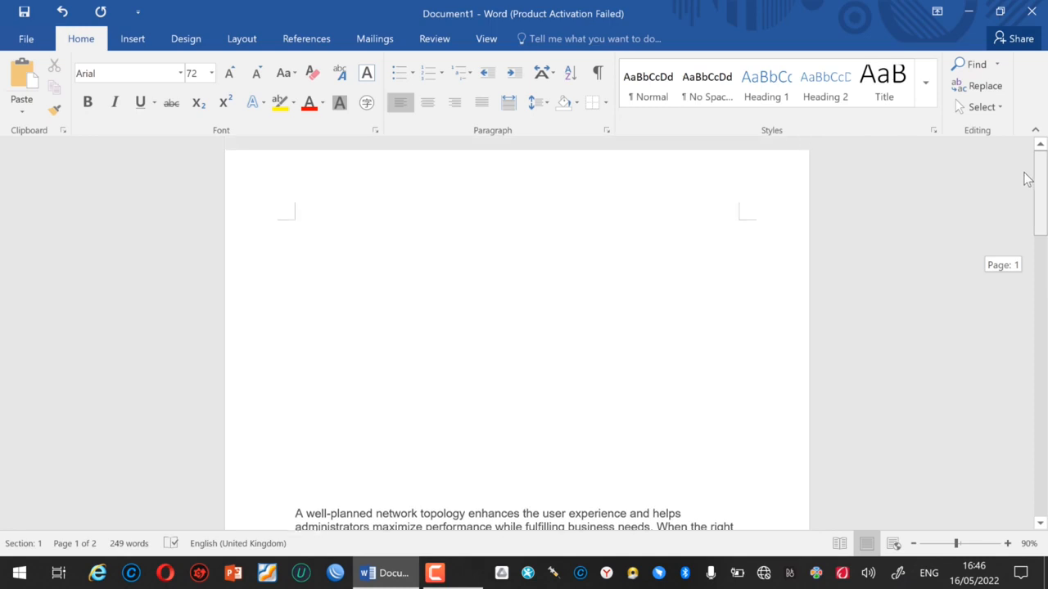
left_click(335, 303)
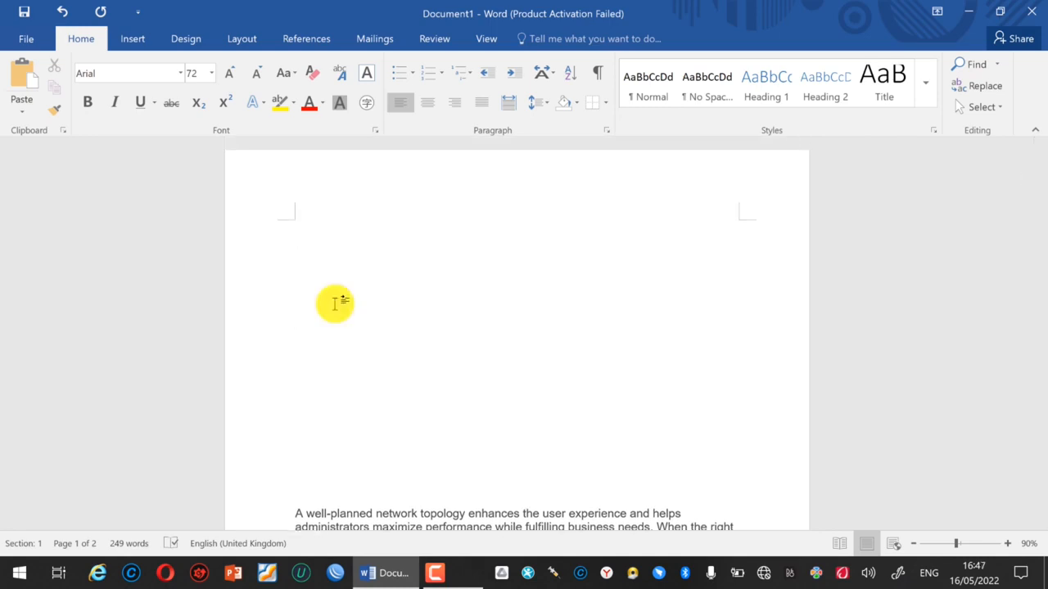
type("C")
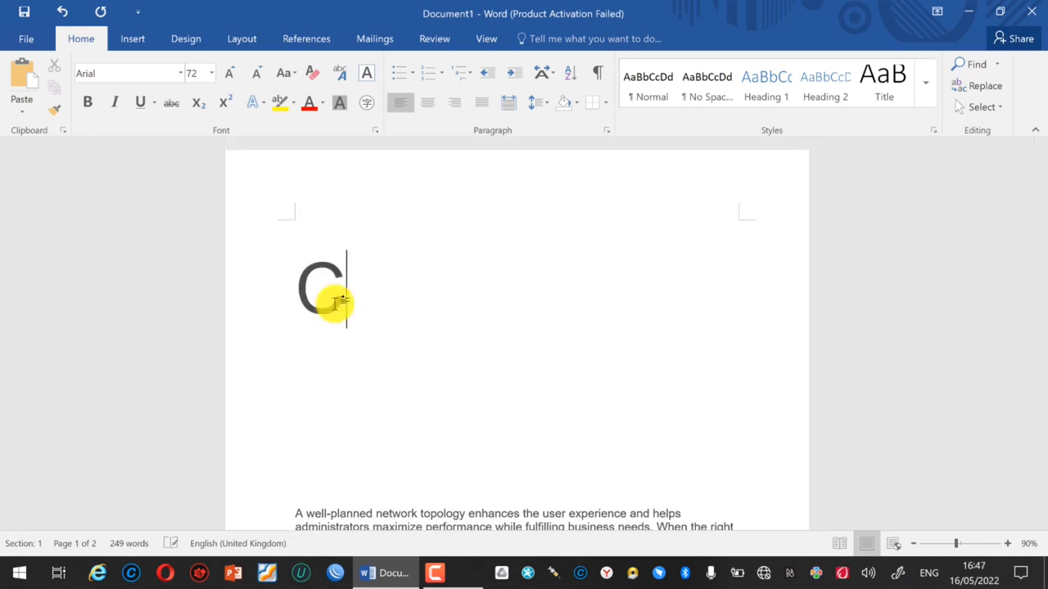
type("TRL +")
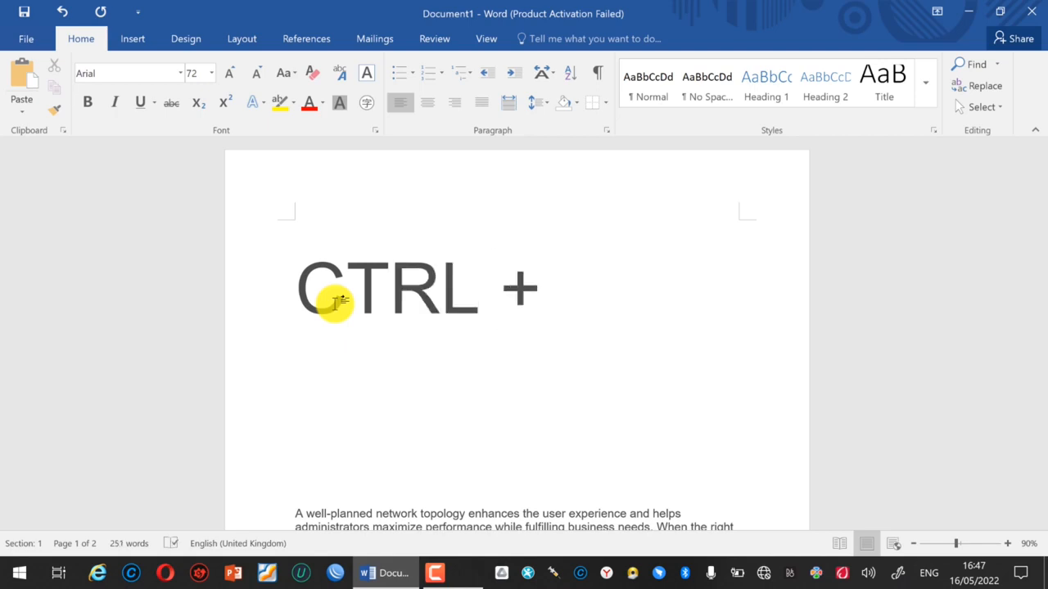
type("A")
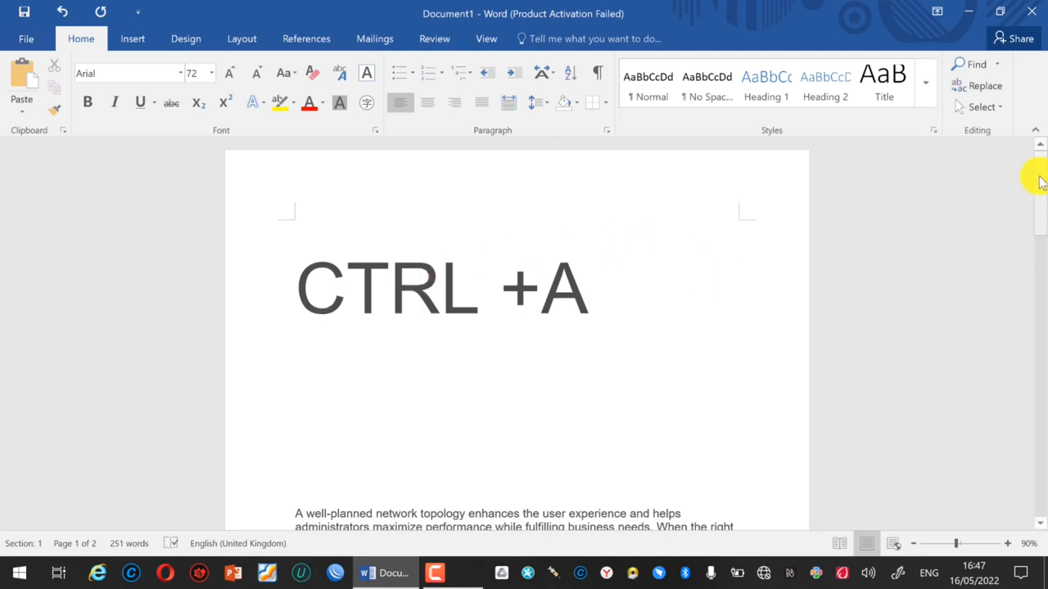
Step: Select the entire document contents at once, review the selection up to the heading, and clear it
left_click(1040, 182)
left_click_drag(1039, 181, 1039, 251)
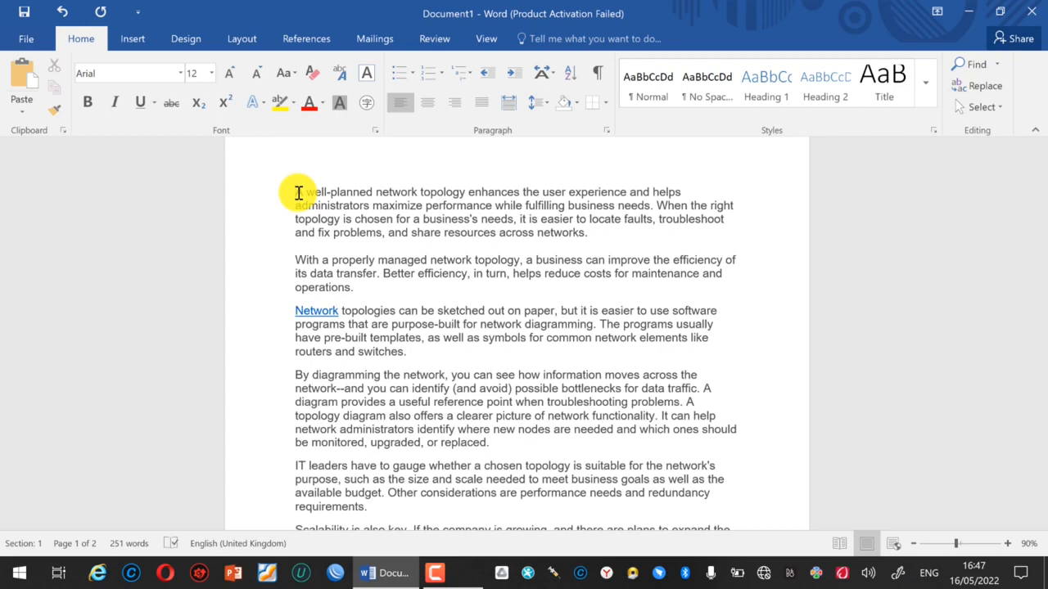
key("ctrl+a")
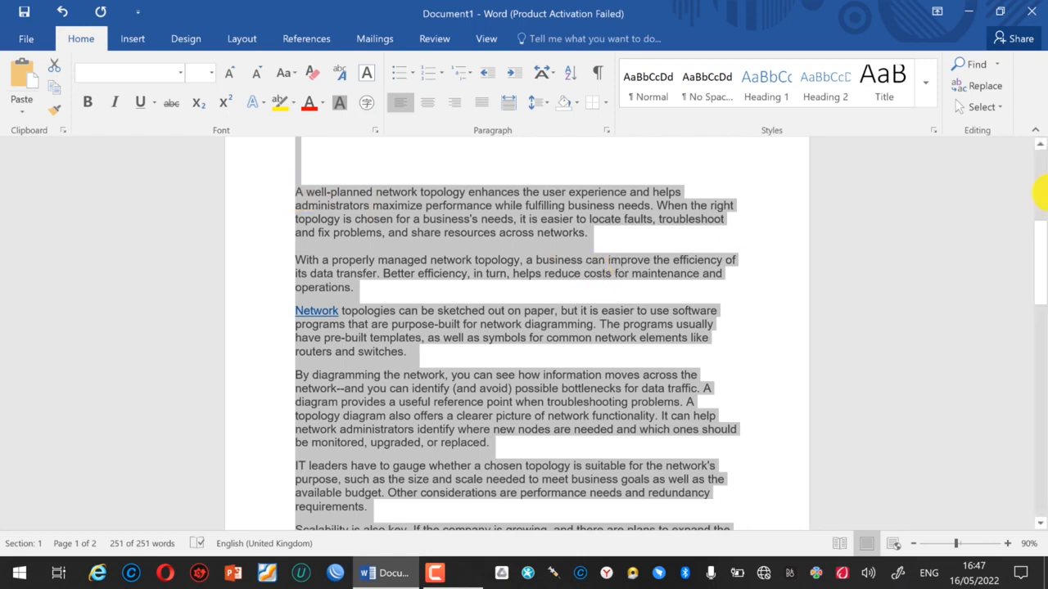
left_click_drag(1040, 254, 1039, 152)
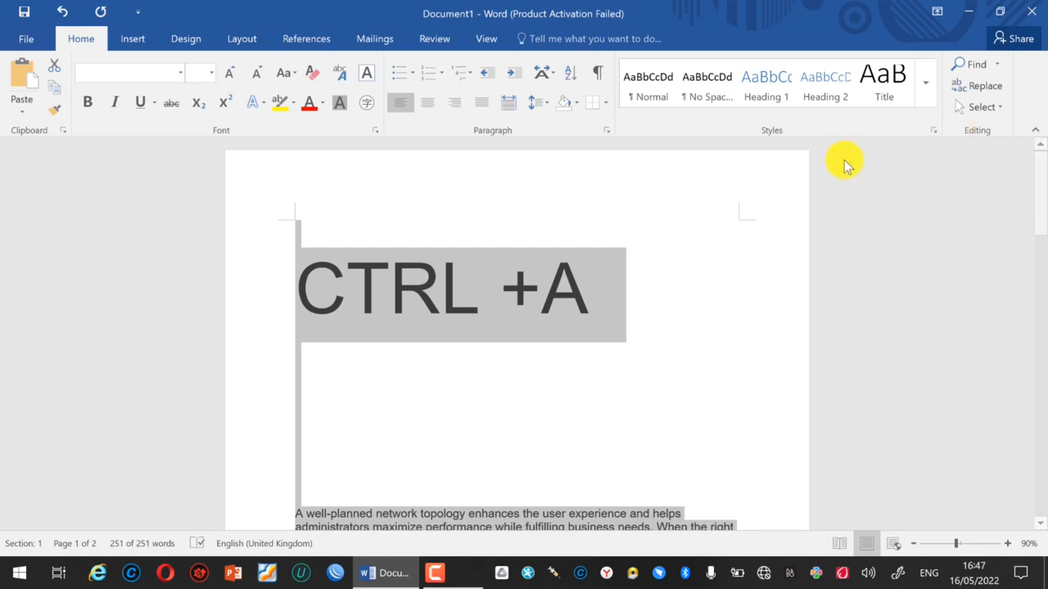
left_click(627, 299)
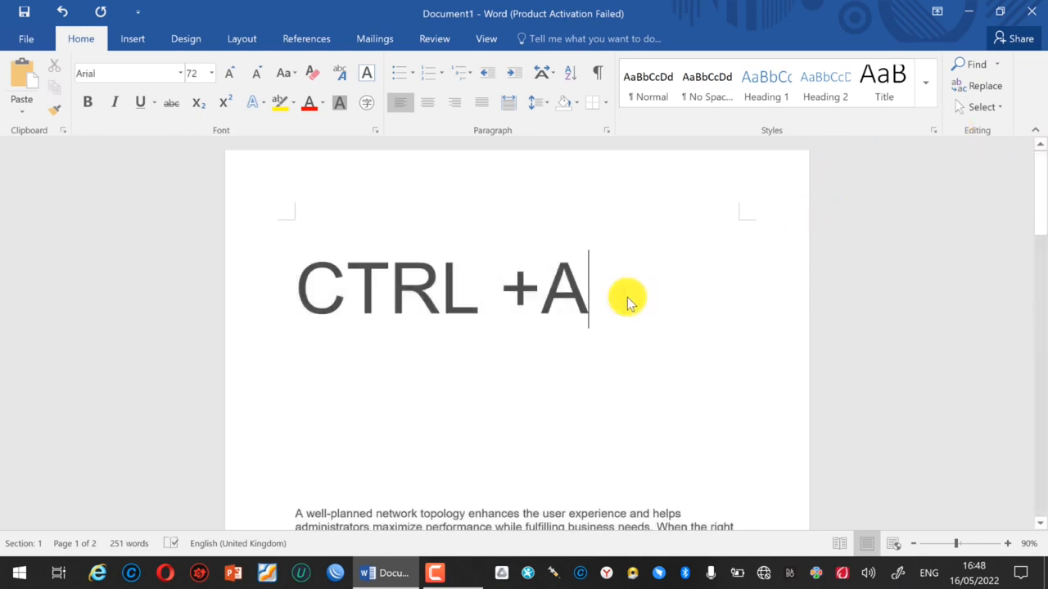
Step: Delete the "CTRL +A" heading from the first page
key("BackSpace")
key("BackSpace")
key("BackSpace")
key("BackSpace")
key("BackSpace")
key("BackSpace")
key("BackSpace")
key("BackSpace")
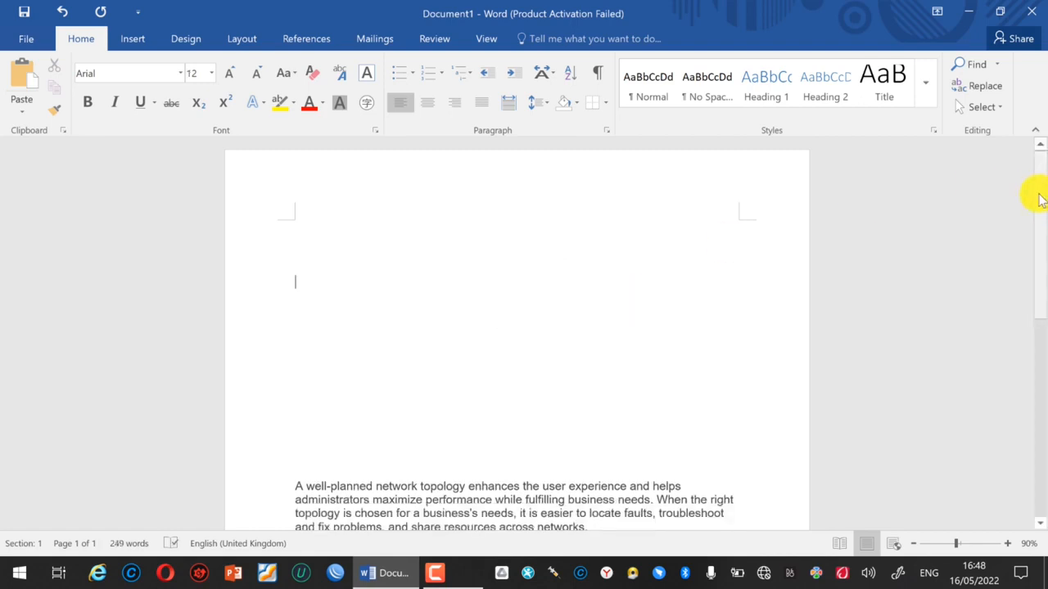
Step: Write the heading "DOUBLE CLICKING" in the large 72-point blank line at the start of the page
left_click_drag(1037, 205, 1040, 266)
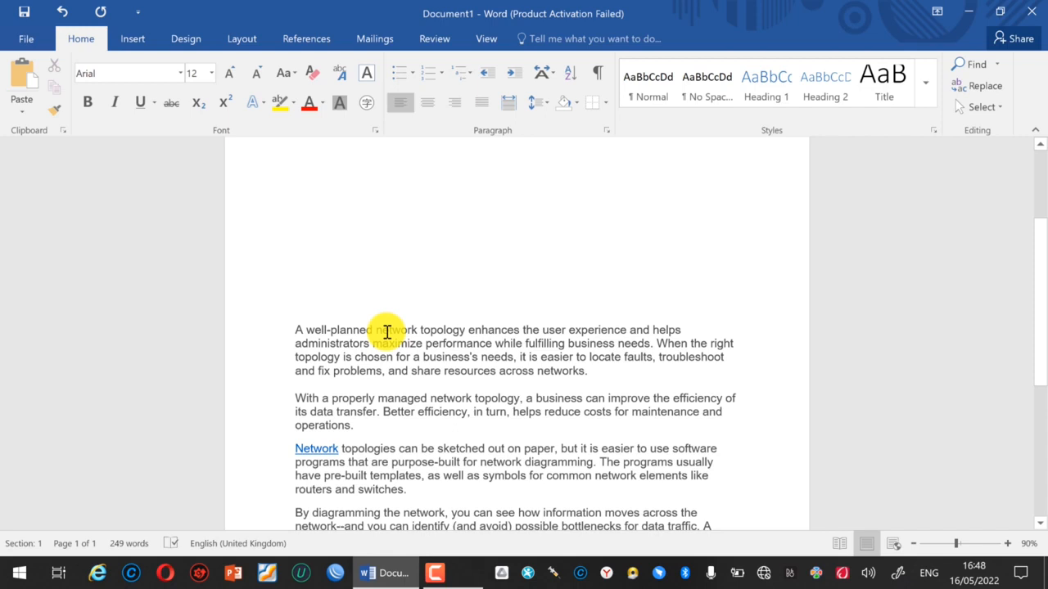
scroll(386, 332, "up", 2)
left_click(341, 286)
type("D")
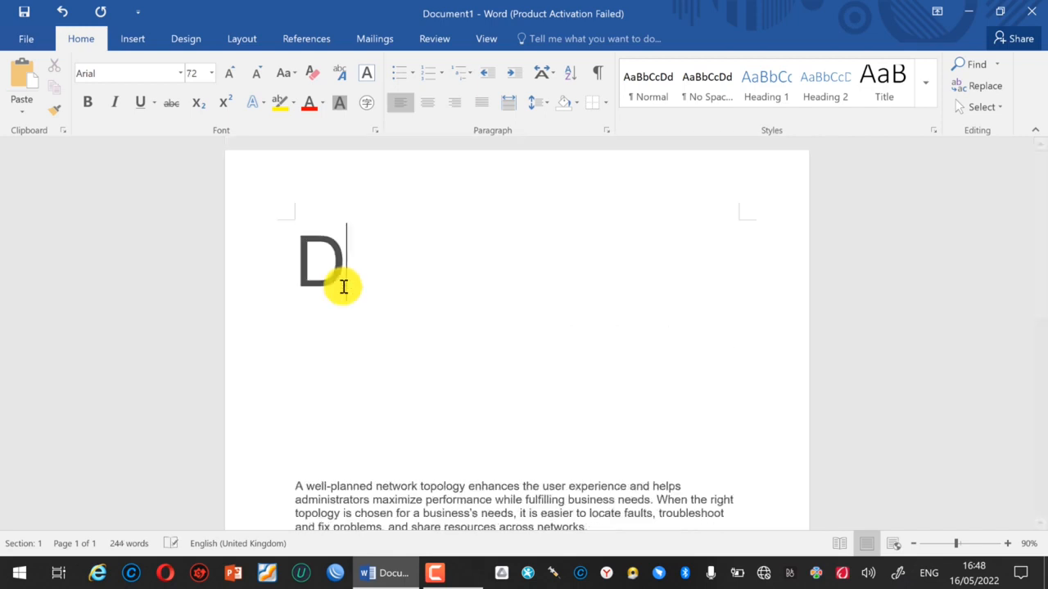
type("I")
key("BackSpace")
type("O")
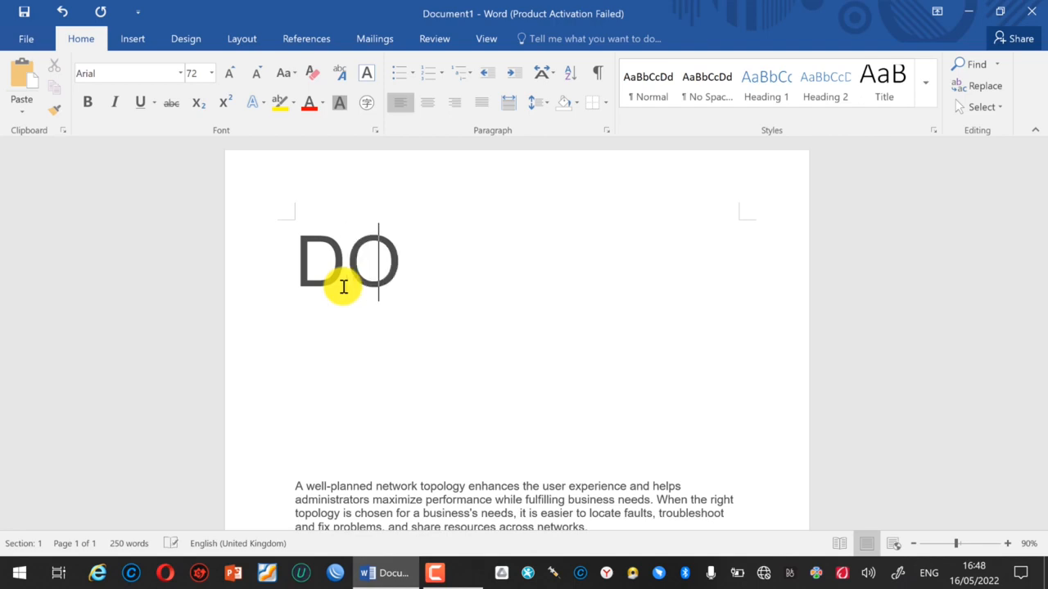
type("UBLE ")
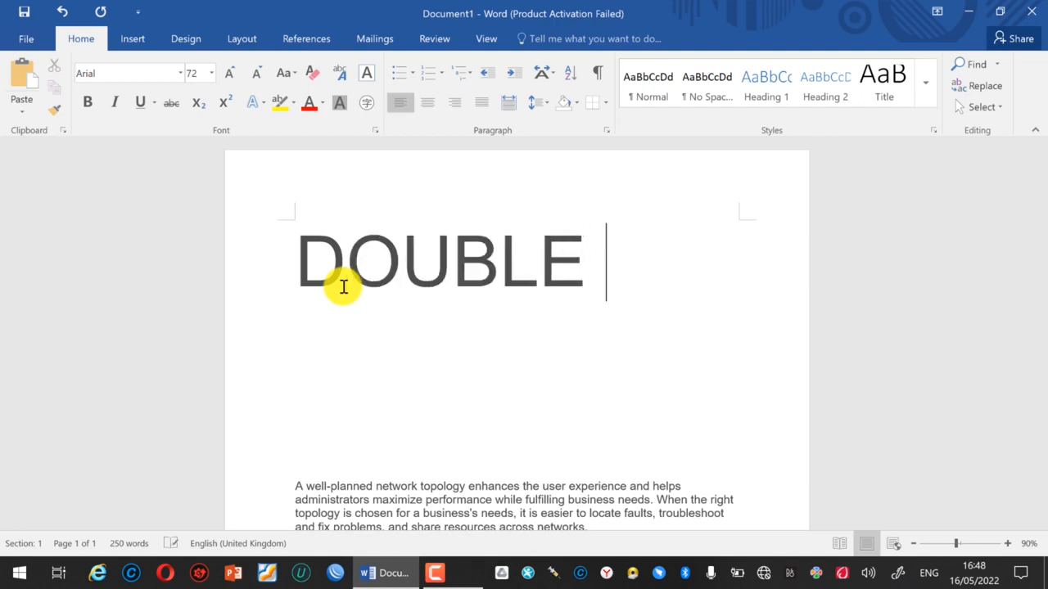
type("CLIC")
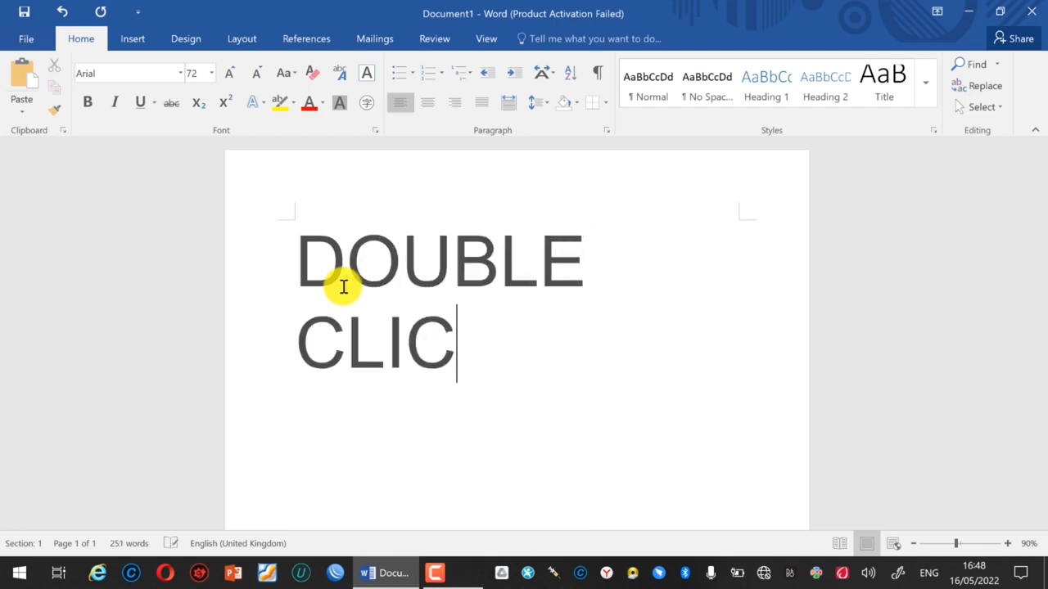
type("KING")
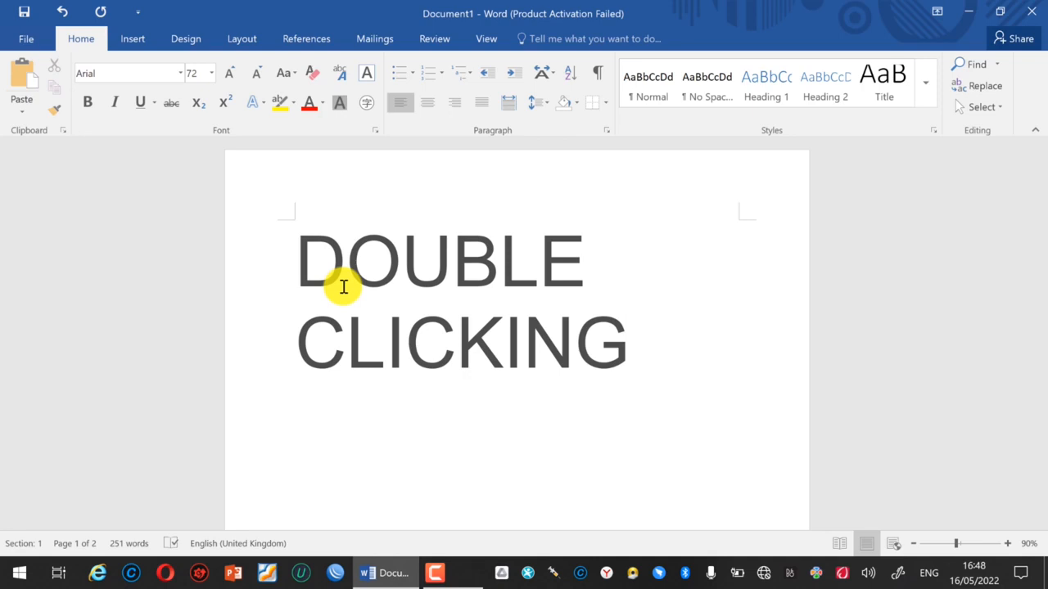
Step: Delete the whole "DOUBLE CLICKING" heading
key("BackSpace")
key("BackSpace")
key("BackSpace")
key("BackSpace")
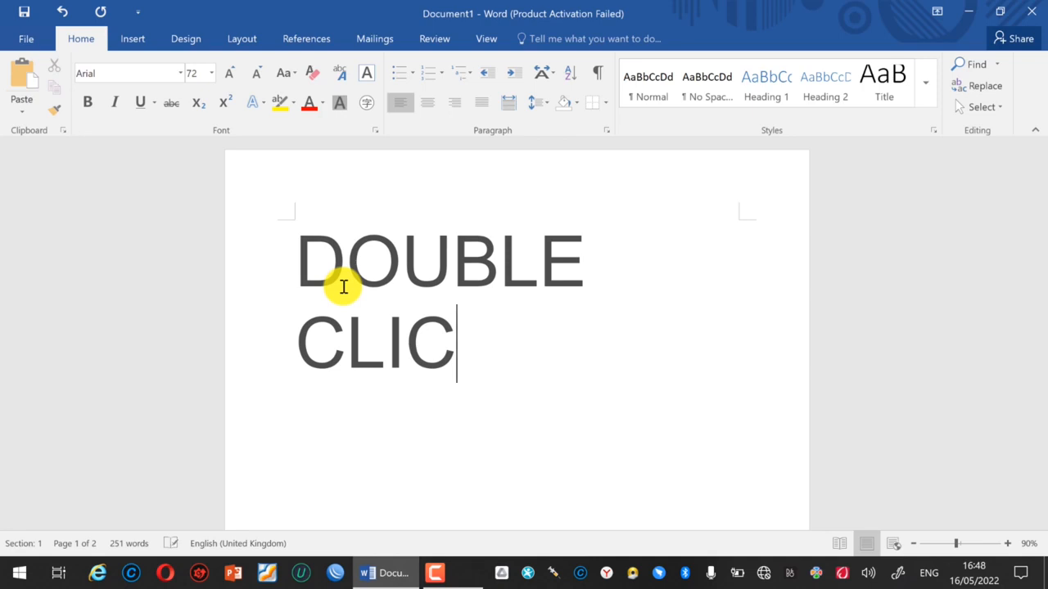
key("BackSpace")
key("BackSpace")
key("BackSpace")
key("BackSpace")
key("BackSpace")
key("BackSpace")
key("BackSpace")
key("BackSpace")
key("BackSpace")
key("BackSpace")
key("BackSpace")
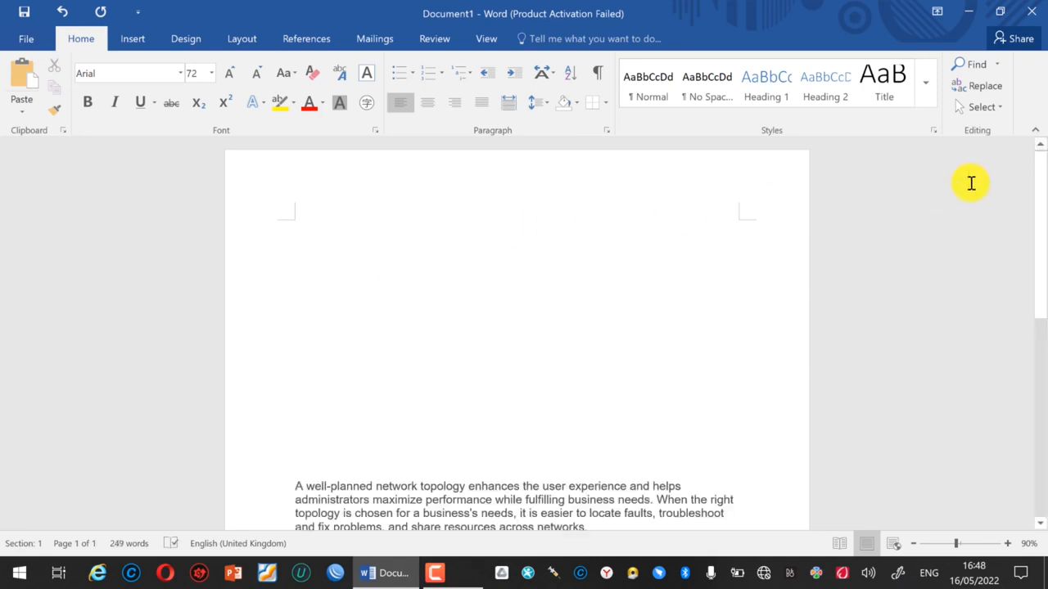
Step: Select the single word "network" in the first paragraph, clear it, and select the word "topology" instead
left_click_drag(1037, 241, 1041, 299)
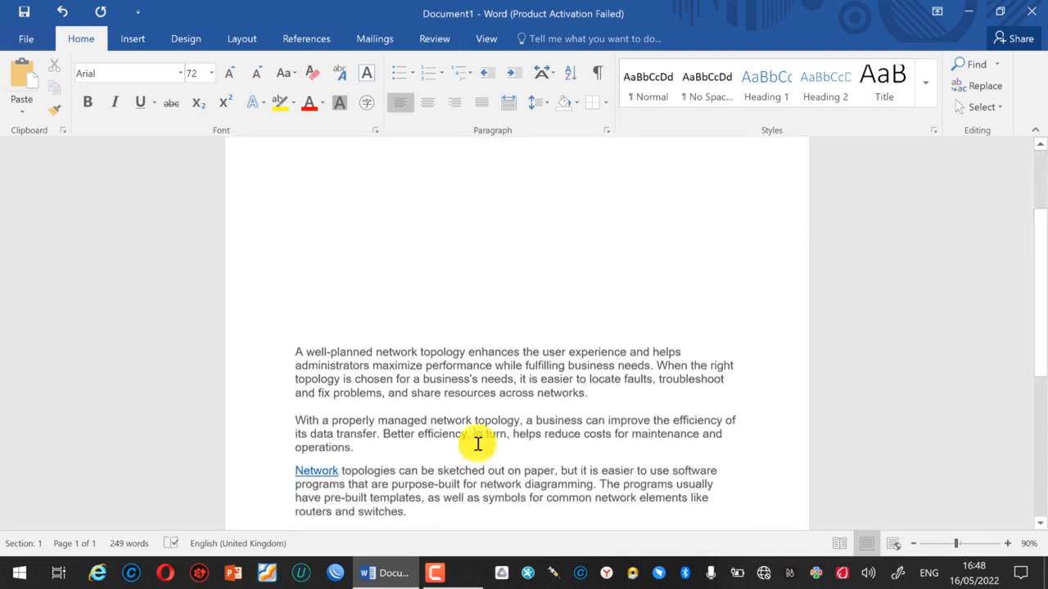
double_click(398, 354)
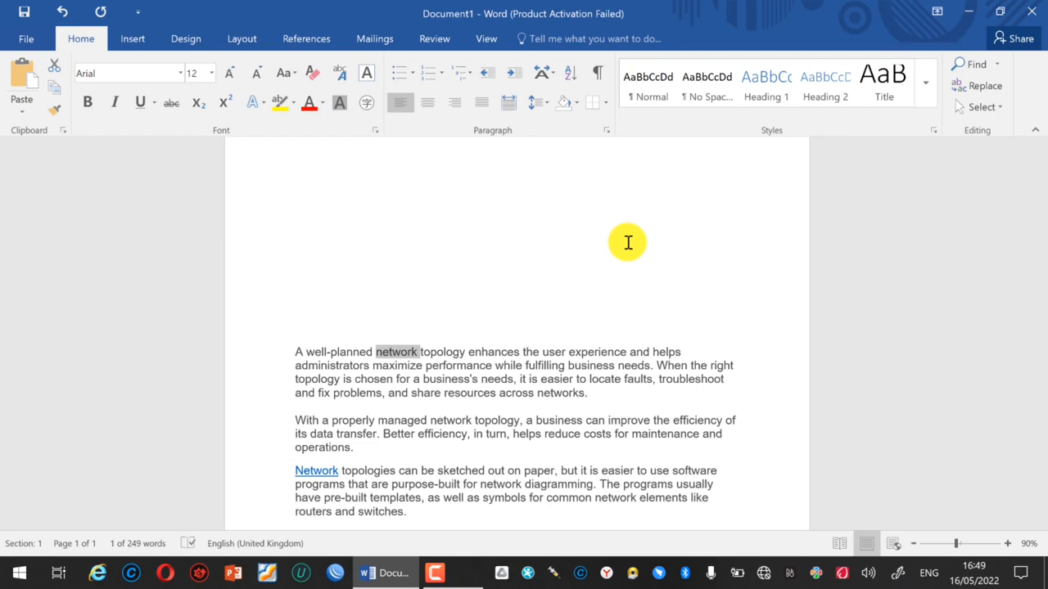
left_click(490, 307)
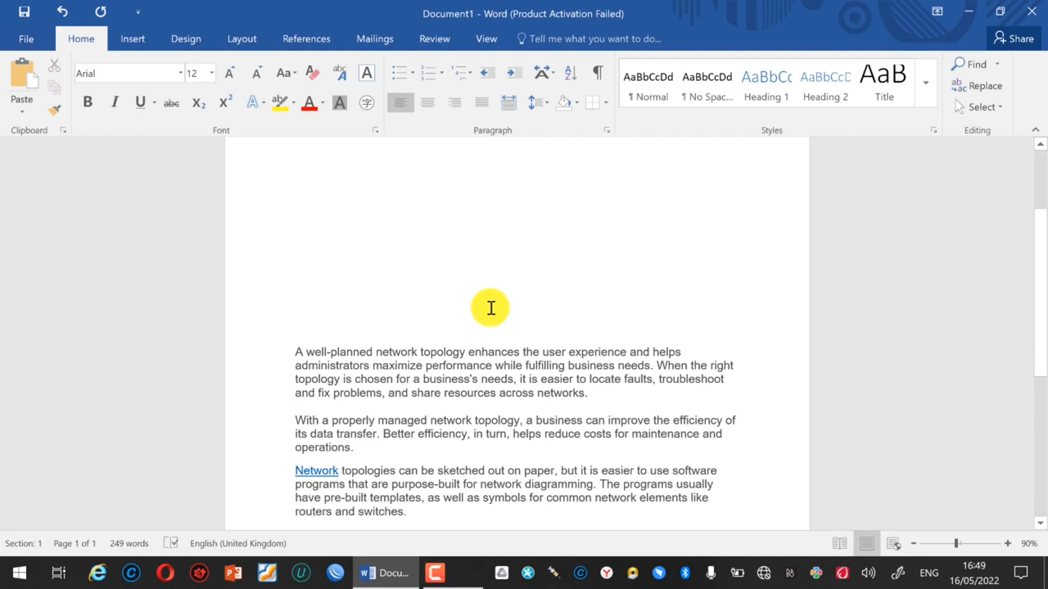
double_click(440, 352)
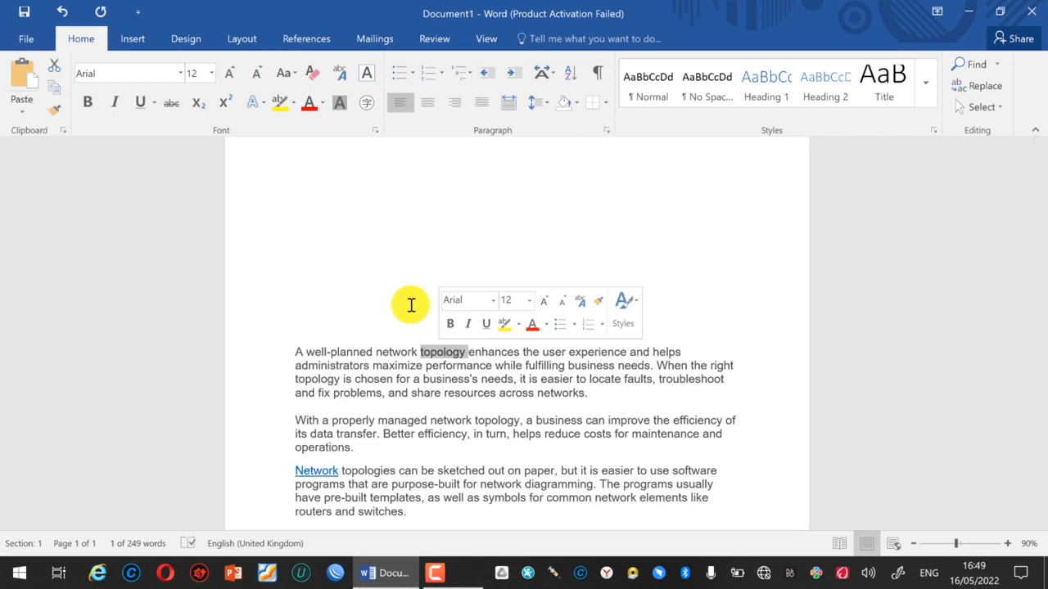
Step: Write "TRIPLE CLICKING" on the blank line above the first paragraph
left_click(408, 232)
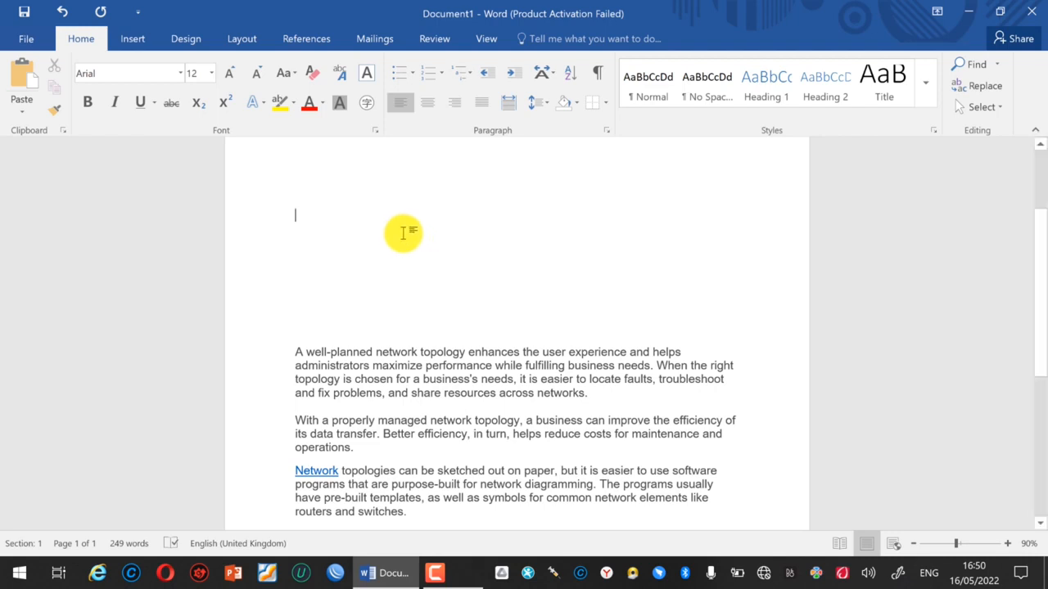
type("TRIPLE CLICK")
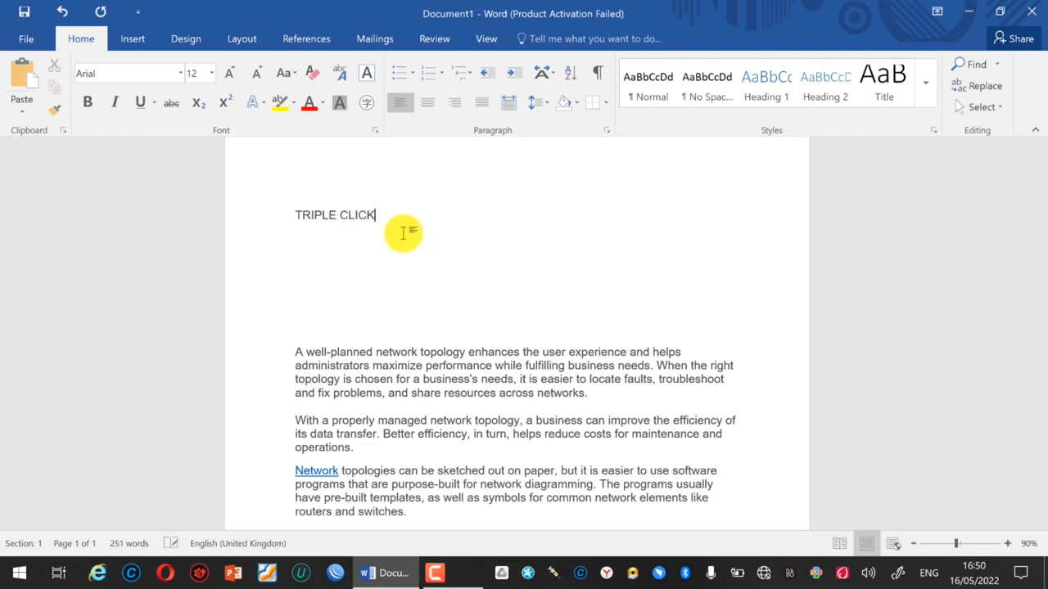
type("ING")
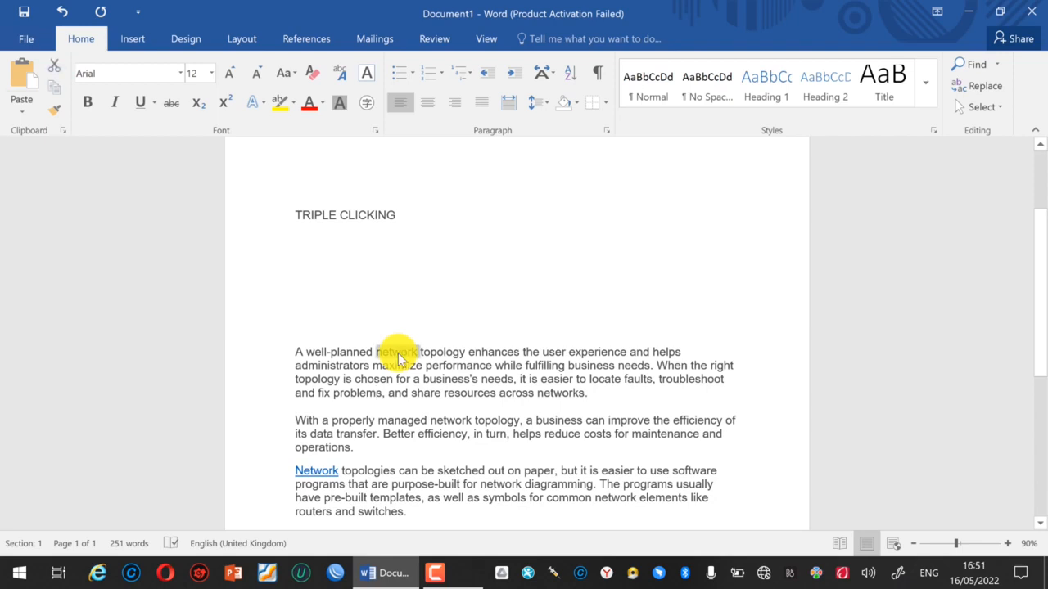
Step: Select the whole first paragraph, followed by the whole paragraph beginning "Network topologies can be sketched out"
triple_click(400, 359)
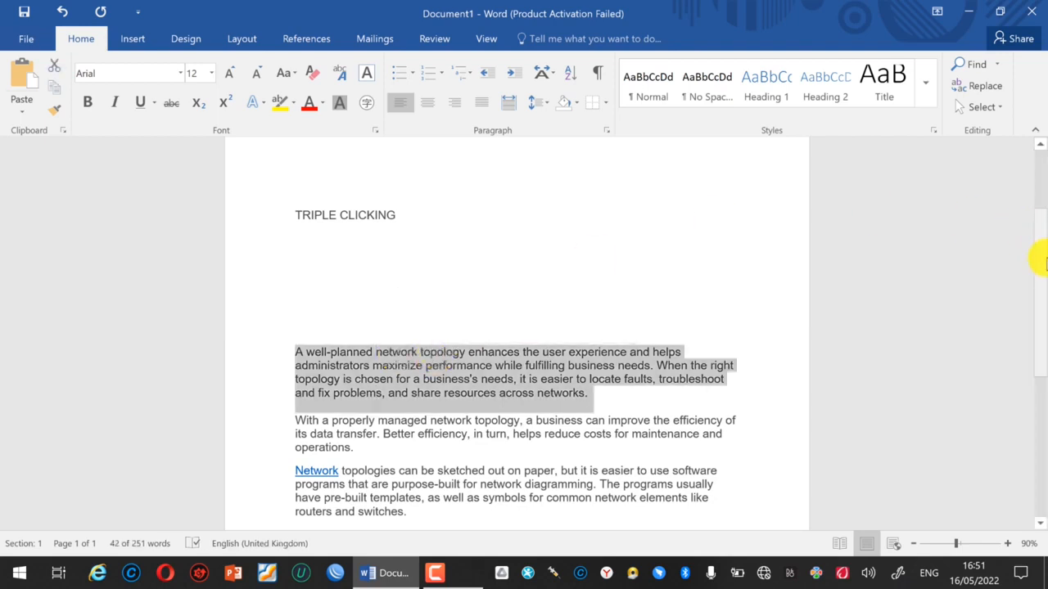
scroll(1035, 262, "down", 3)
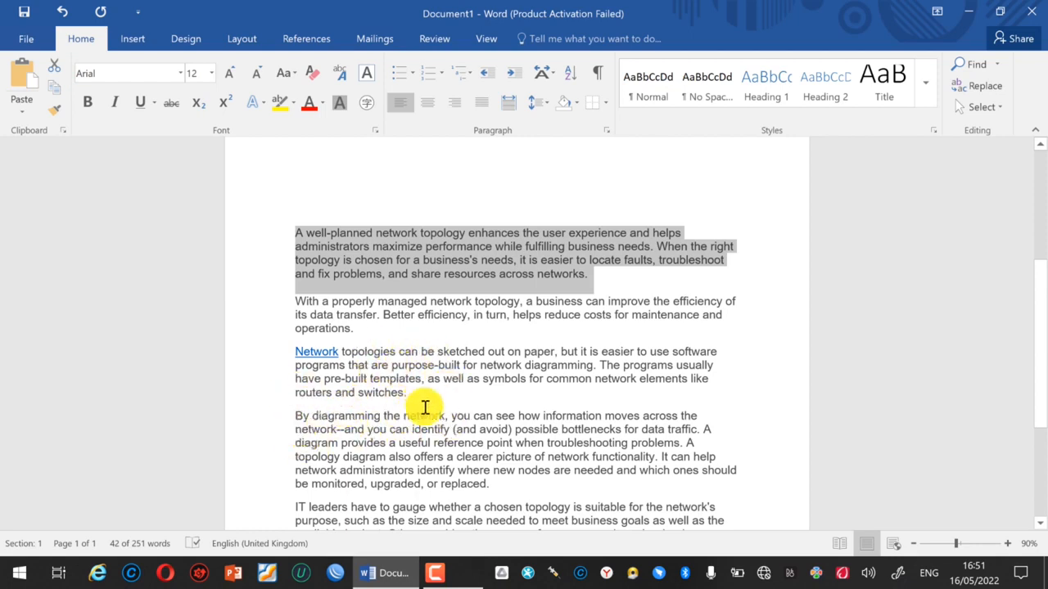
triple_click(410, 354)
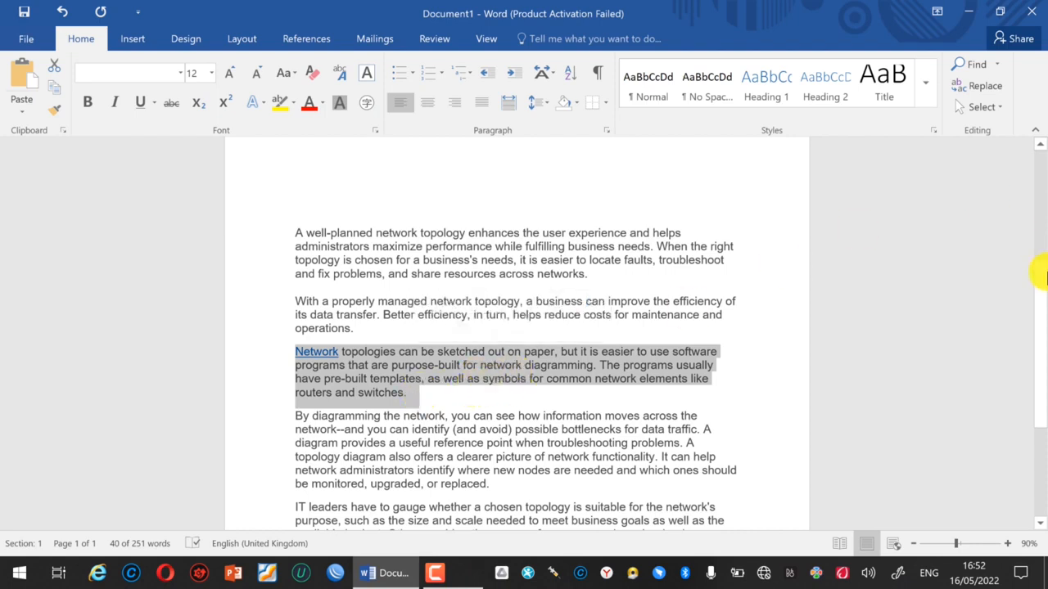
Step: Delete the whole "TRIPLE CLICKING" heading above the first paragraph
left_click_drag(1034, 299, 1039, 131)
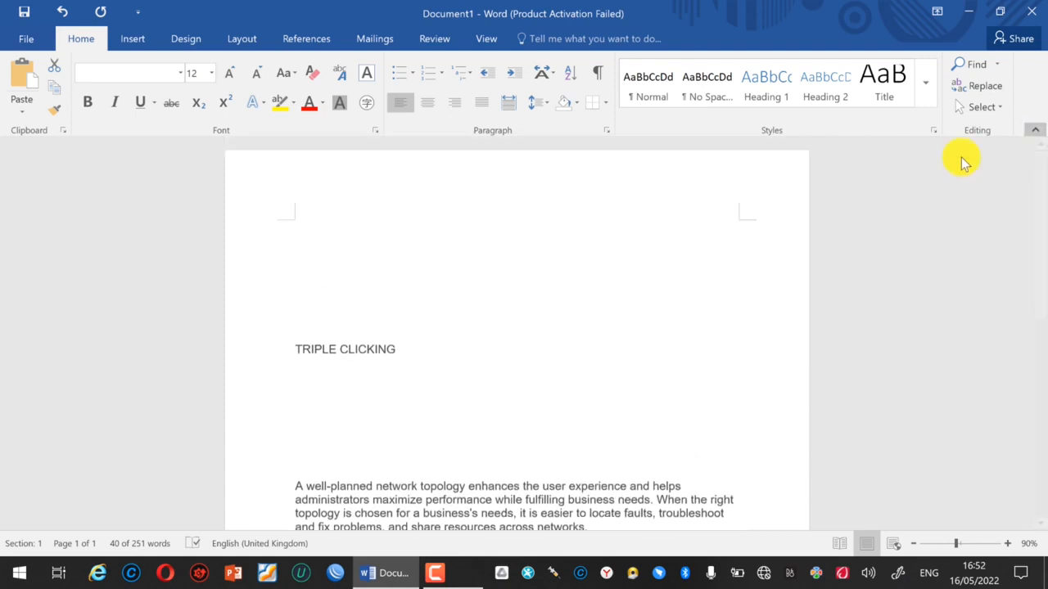
left_click(345, 258)
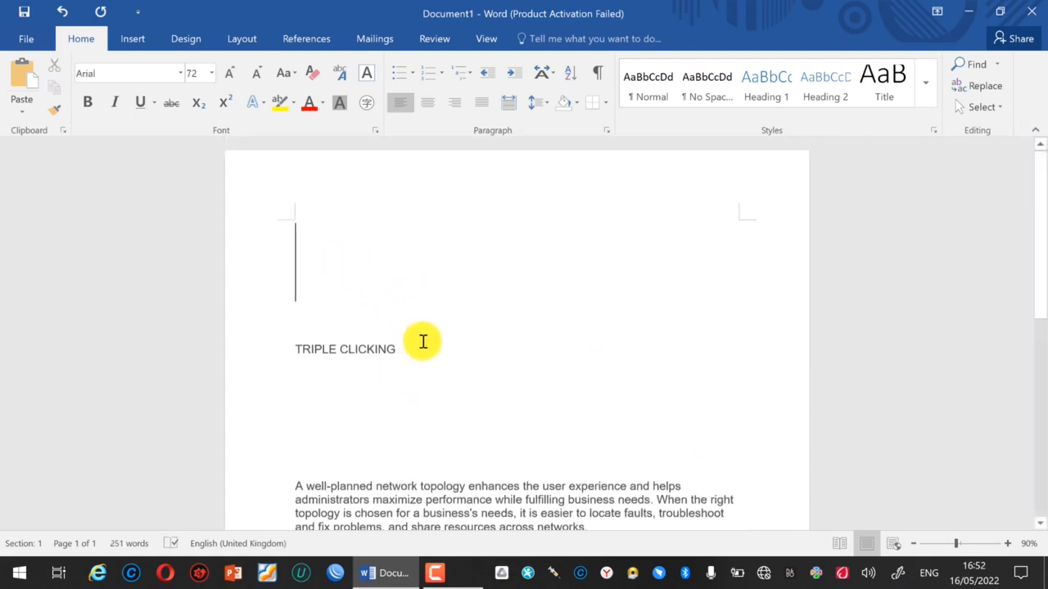
triple_click(341, 344)
left_click_drag(289, 324, 302, 283)
key("BackSpace")
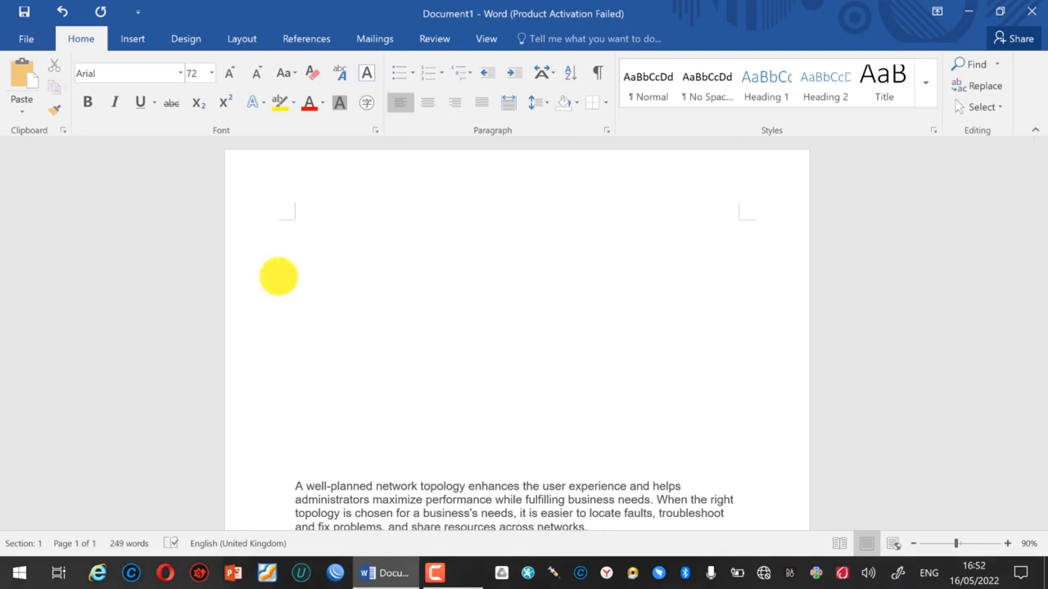
Step: Write the heading "SHIFT +END" on the large blank line at the beginning of the document
type("SHIFT")
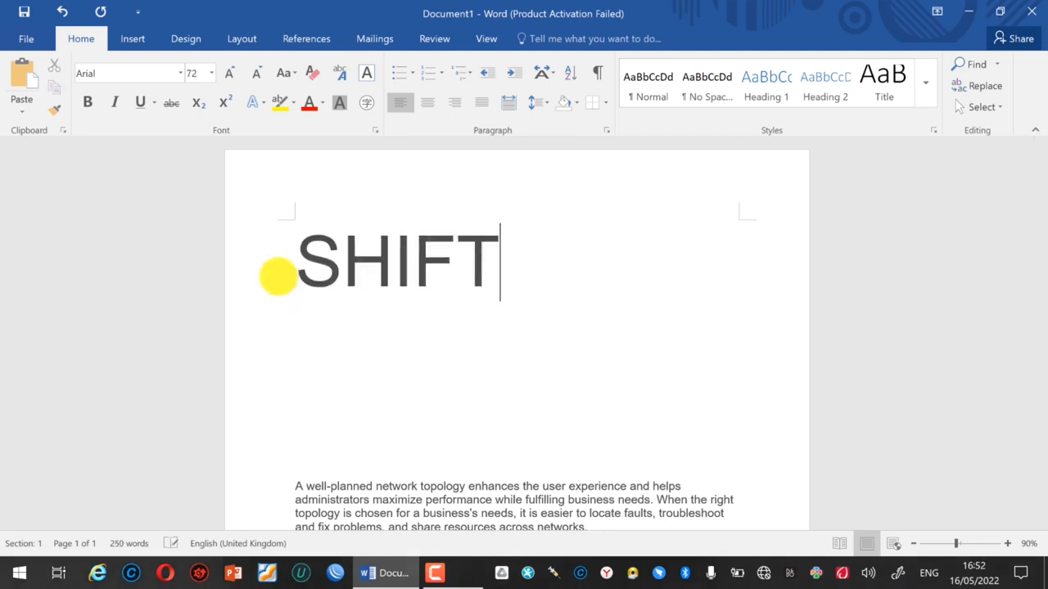
type(" +")
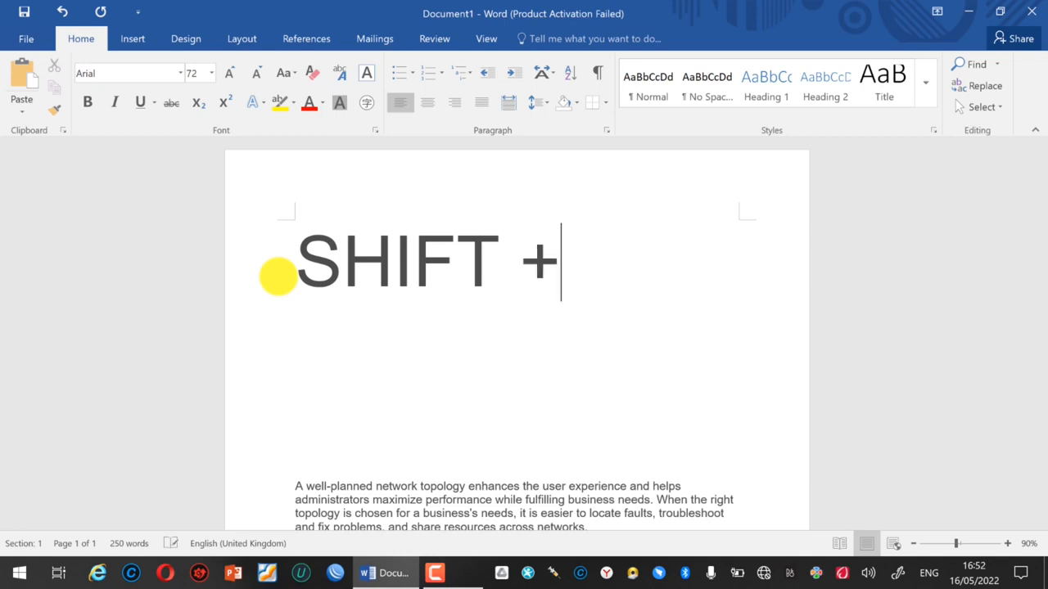
type("END")
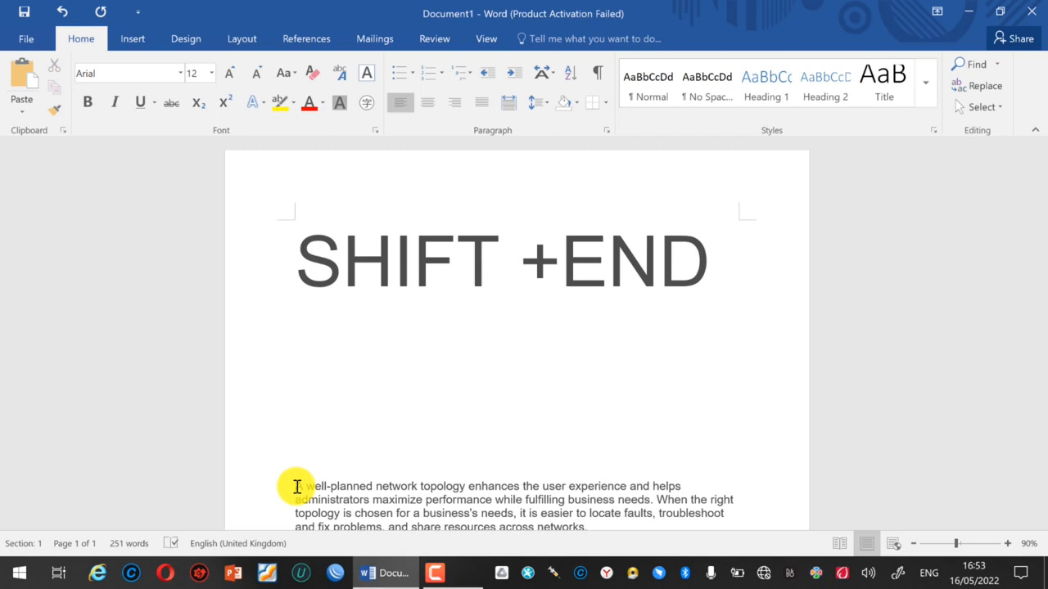
Step: Extend a selection character by character from the start of the "A well-planned network topology" paragraph into the first line of the next paragraph
key("shift+Right")
key("shift+Right")
key("shift+Right")
key("shift+Right")
key("shift+Right")
key("shift+Right")
key("shift+Right")
key("shift+Right")
key("shift+Right")
key("shift+Right")
key("shift+Right")
key("shift+Right")
key("shift+Right")
key("shift+Right")
key("shift+Right")
key("shift+Right")
key("shift+Right")
key("shift+Right")
key("shift+Right")
key("shift+Right")
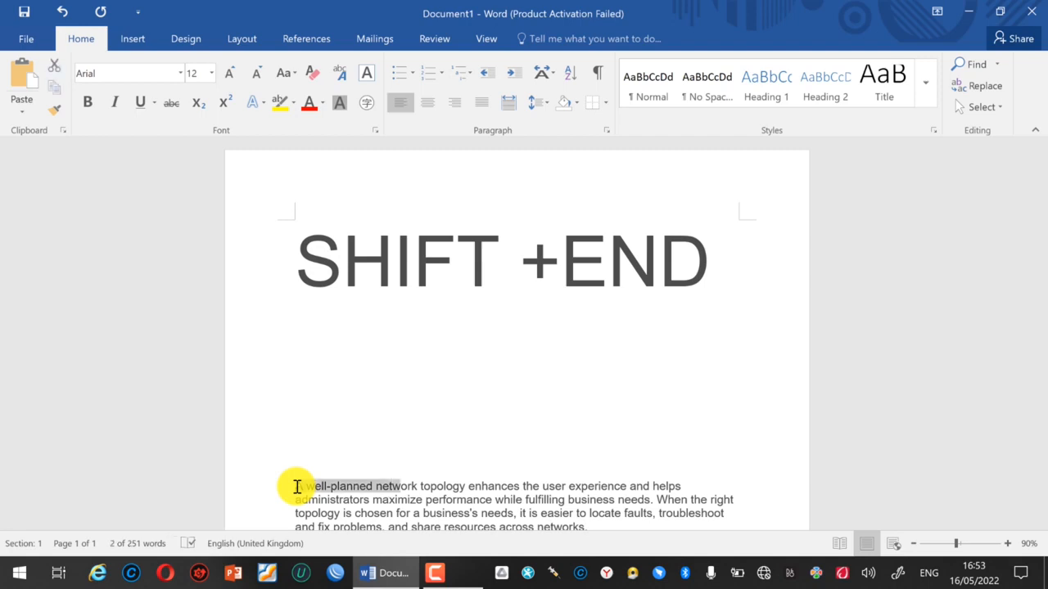
key("shift+Right")
key("shift+Right")
key("shift+Right")
key("shift+Right")
key("shift+Right")
key("shift+Right")
key("shift+Right")
key("shift+Right")
key("shift+Right")
key("shift+Right")
key("shift+Right")
key("shift+Right")
key("shift+Right")
key("shift+Right")
key("shift+Right")
key("shift+Right")
key("shift+Right")
key("shift+Right")
key("shift+Right")
key("shift+Right")
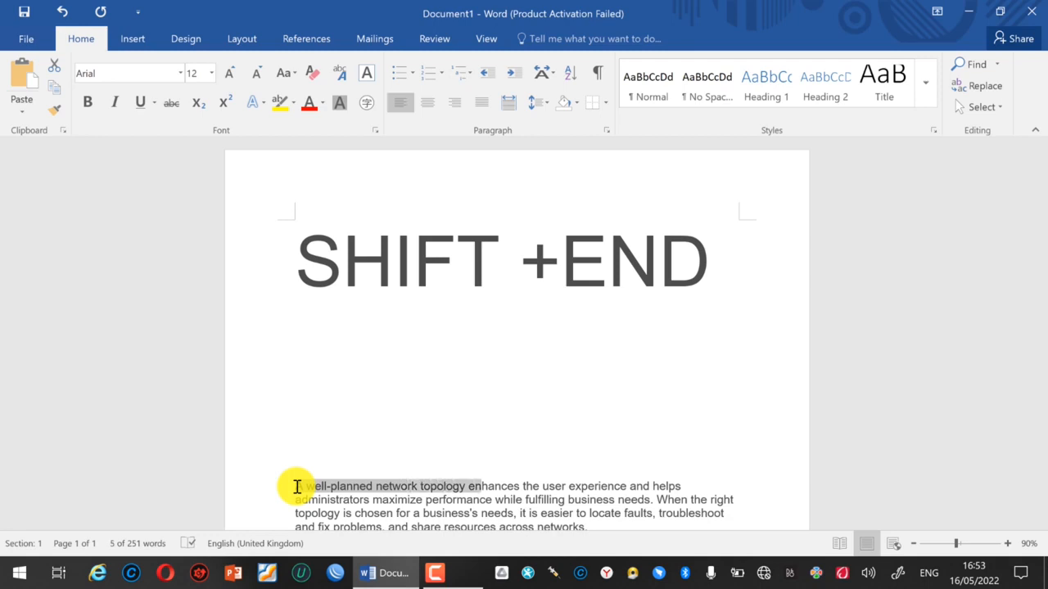
key("shift+Right")
key("shift+Right")
key("shift+Right")
key("shift+Right")
key("shift+Right")
key("shift+Right")
key("shift+Right")
key("shift+Right")
key("shift+Right")
key("shift+Right")
key("shift+Right")
key("shift+Right")
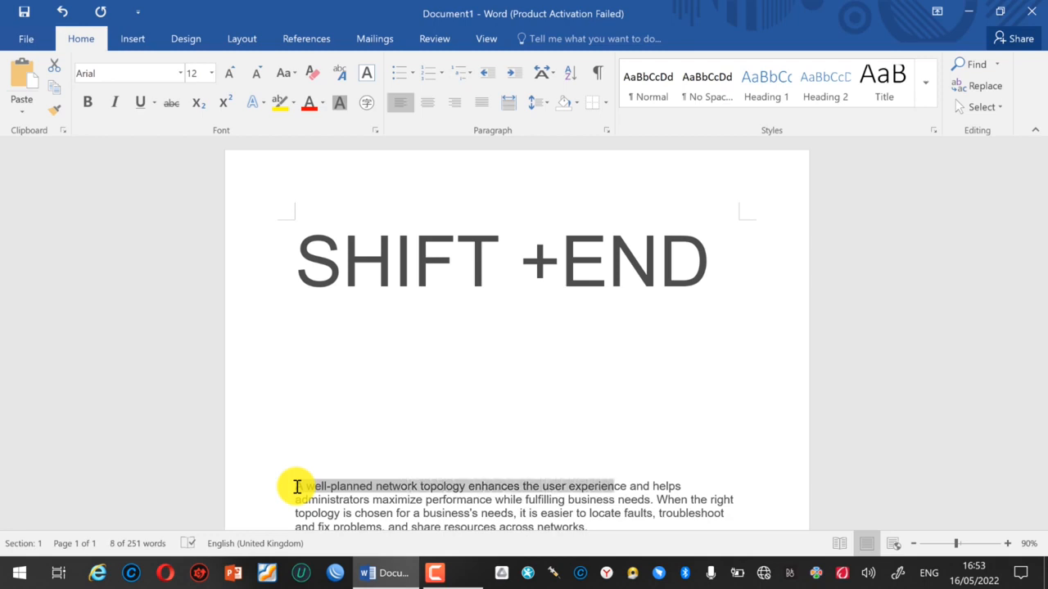
key("shift+Right")
key("shift+Right")
key("shift+Right")
key("shift+Right")
key("shift+Right")
key("shift+Right")
key("shift+Right")
key("shift+Right")
key("shift+Right")
key("shift+Right")
key("shift+Right")
key("shift+Right")
key("shift+Right")
key("shift+Right")
key("shift+Right")
key("shift+Right")
key("shift+Right")
key("shift+Right")
key("shift+Right")
key("shift+Right")
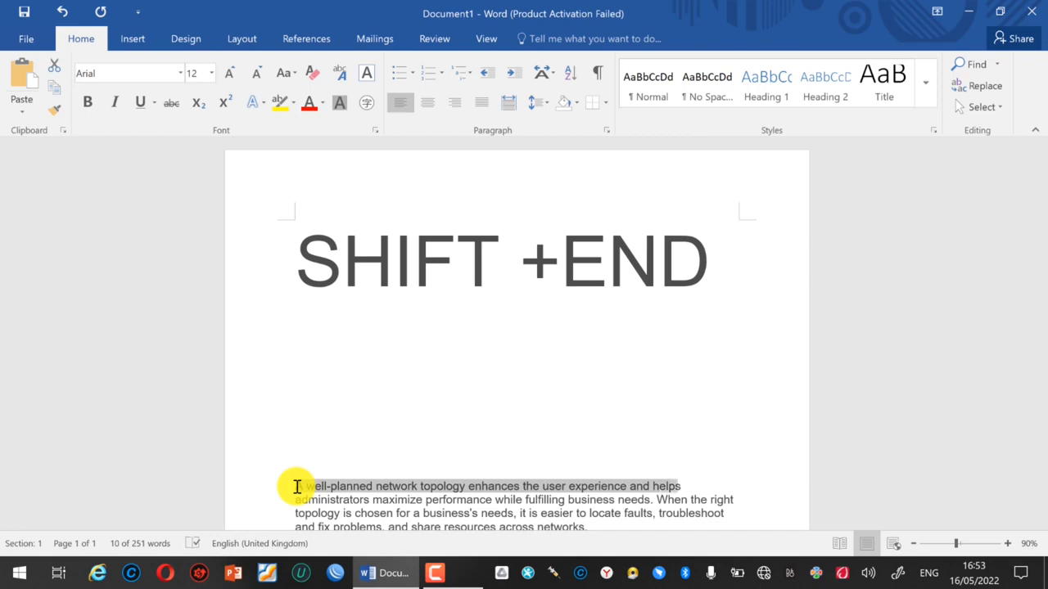
key("shift+Right")
key("shift+Right")
key("shift+Right")
key("shift+Right")
key("shift+Right")
key("shift+Right")
key("shift+Right")
key("shift+Right")
key("shift+Right")
key("shift+Right")
key("shift+Right")
key("shift+Right")
key("shift+Right")
key("shift+Right")
key("shift+Right")
key("shift+Right")
key("shift+Right")
key("shift+Right")
key("shift+Right")
key("shift+Right")
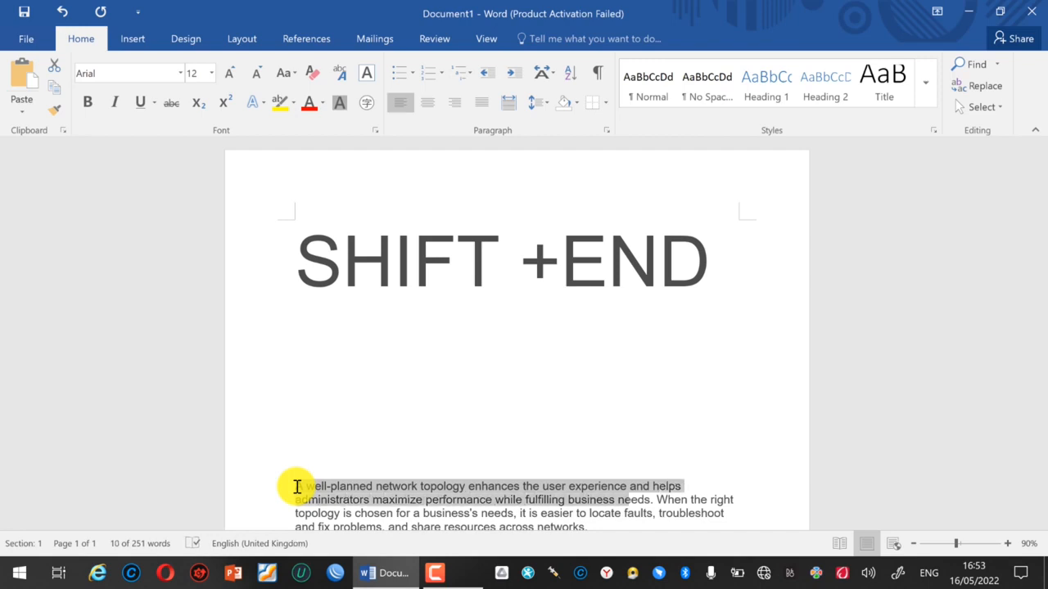
key("shift+Right")
key("shift+Right")
key("shift+Right")
key("shift+Right")
key("shift+Right")
key("shift+Right")
key("shift+Right")
key("shift+Right")
key("shift+Right")
key("shift+Right")
key("shift+Right")
key("shift+Right")
key("shift+Right")
key("shift+Right")
key("shift+Right")
key("shift+Right")
key("shift+Right")
key("shift+Right")
key("shift+Right")
key("shift+Right")
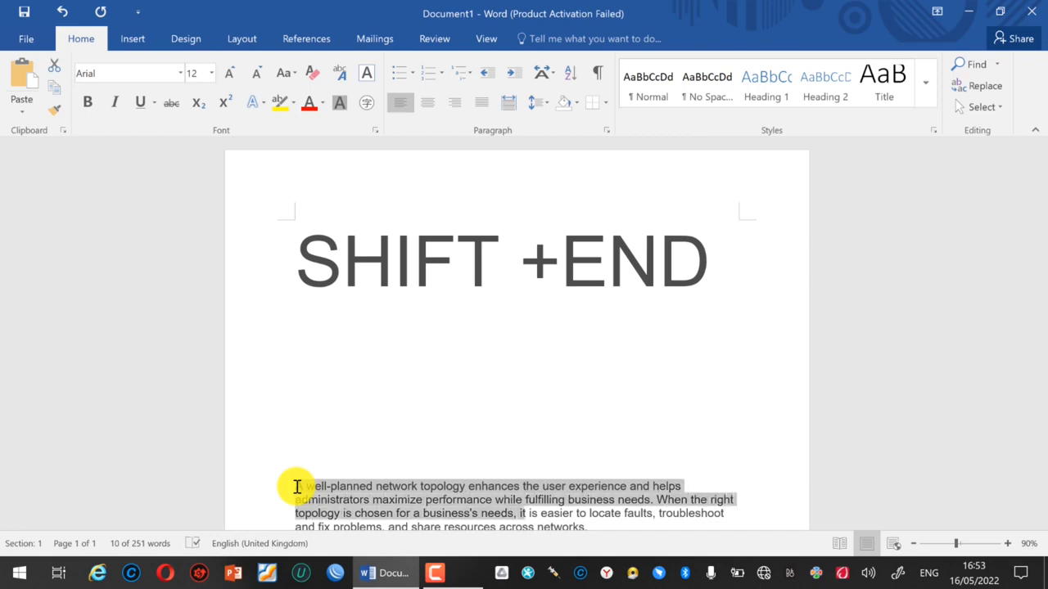
key("shift+Right")
key("shift+Right")
key("shift+Right")
key("shift+Right")
key("shift+Right")
key("shift+Right")
key("shift+Right")
key("shift+Right")
key("shift+Right")
key("shift+Right")
key("shift+Right")
key("shift+Right")
key("shift+Right")
key("shift+Right")
key("shift+Right")
key("shift+Right")
key("shift+Right")
key("shift+Right")
key("shift+Right")
key("shift+Right")
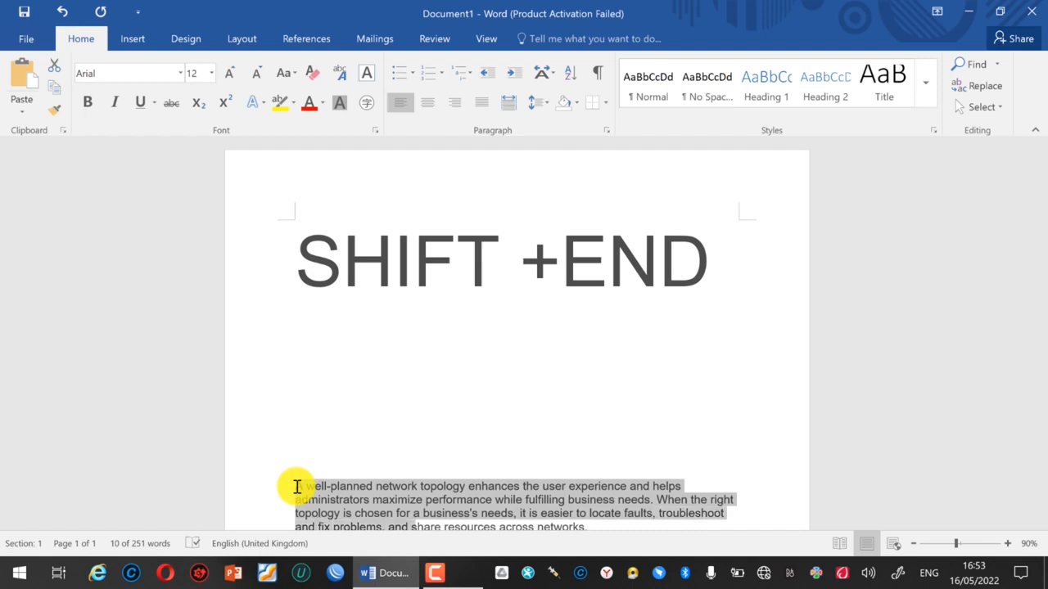
key("shift+Right")
key("shift+Right")
key("shift+Right")
key("shift+Right")
key("shift+Right")
key("shift+Right")
key("shift+Right")
key("shift+Right")
key("shift+Right")
key("shift+Right")
key("shift+Right")
key("shift+Right")
key("shift+Right")
key("shift+Right")
key("shift+Right")
key("shift+Right")
key("shift+Right")
key("shift+Right")
key("shift+Right")
key("shift+Right")
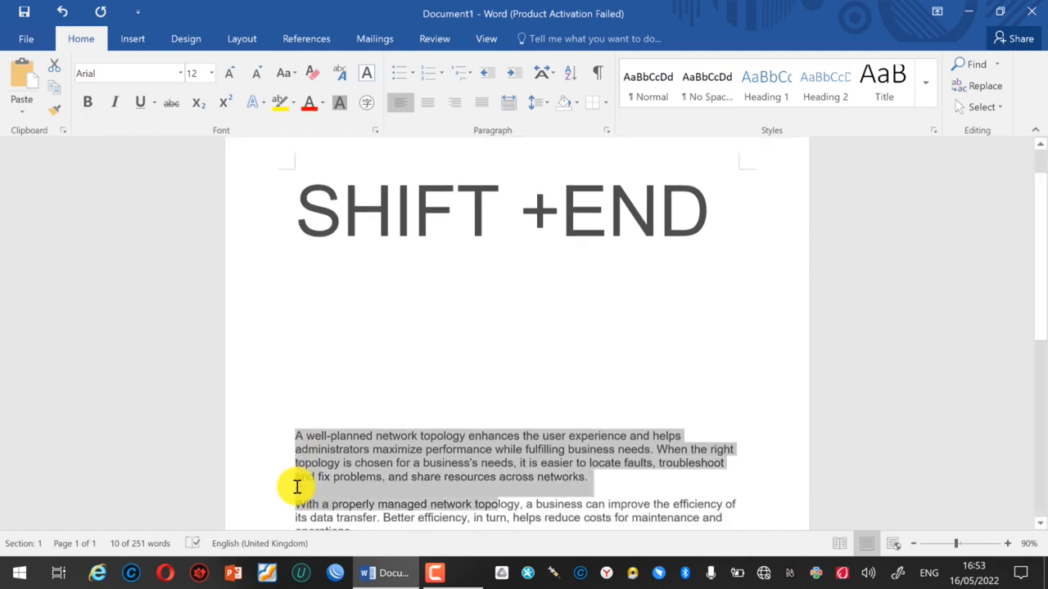
Step: Continue extending the selection character by character along the first line of the "With a properly managed network topology" paragraph, into the word "efficiency"
key("shift+Right")
key("shift+Right")
key("shift+Right")
key("shift+Right")
key("shift+Right")
key("shift+Right")
key("shift+Right")
key("shift+Right")
key("shift+Right")
key("shift+Right")
key("shift+Right")
key("shift+Right")
key("shift+Right")
key("shift+Right")
key("shift+Right")
key("shift+Right")
key("shift+Right")
key("shift+Right")
key("shift+Right")
key("shift+Right")
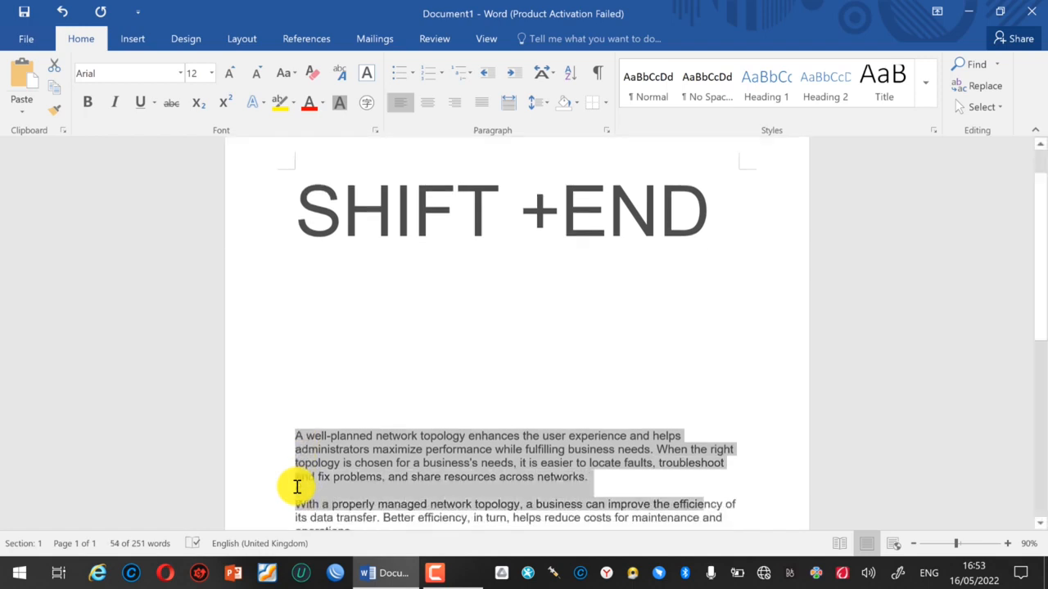
Step: Add the heading "SHIFT + HOME" on a new line below the "SHIFT +END" heading
left_click(717, 217)
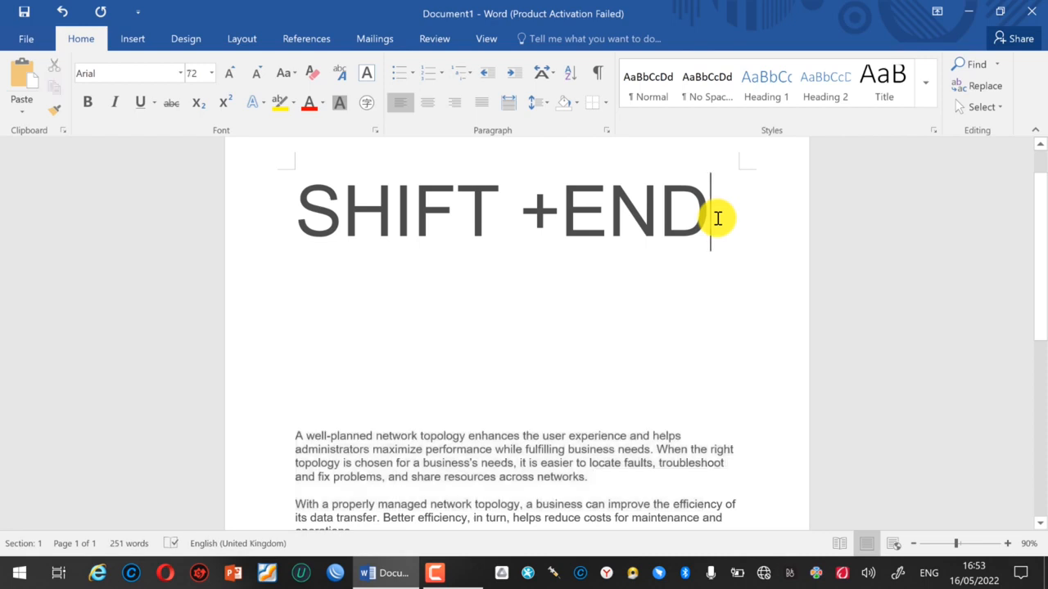
key("Return")
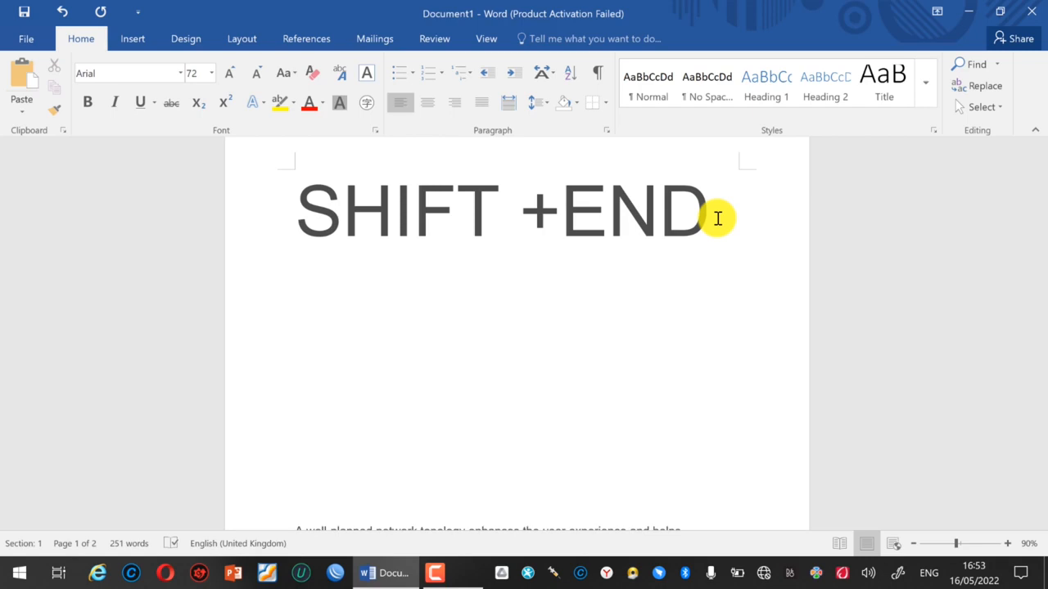
type("SHIFT ")
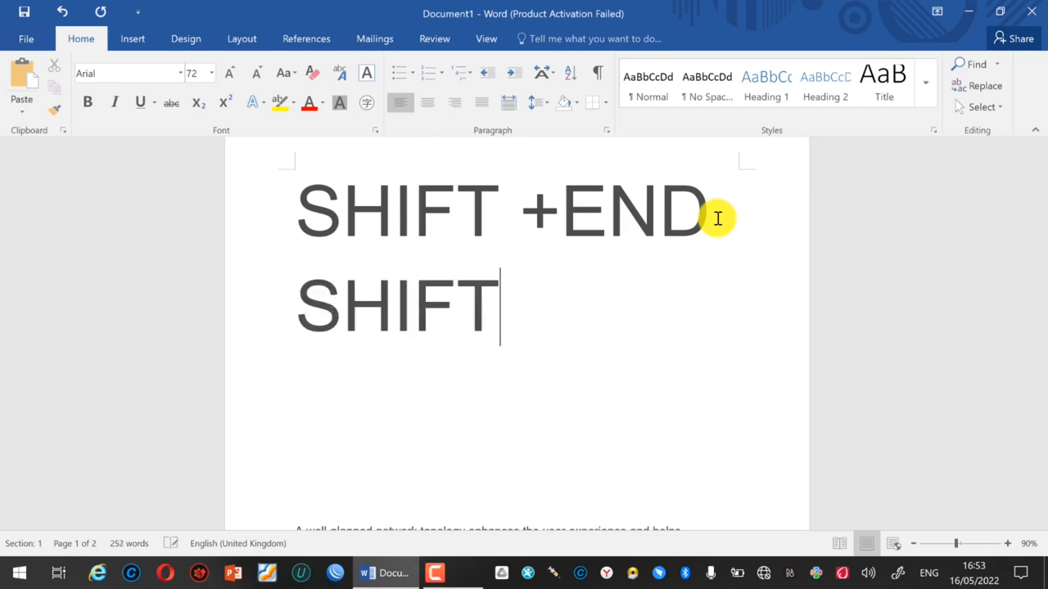
type("+ ")
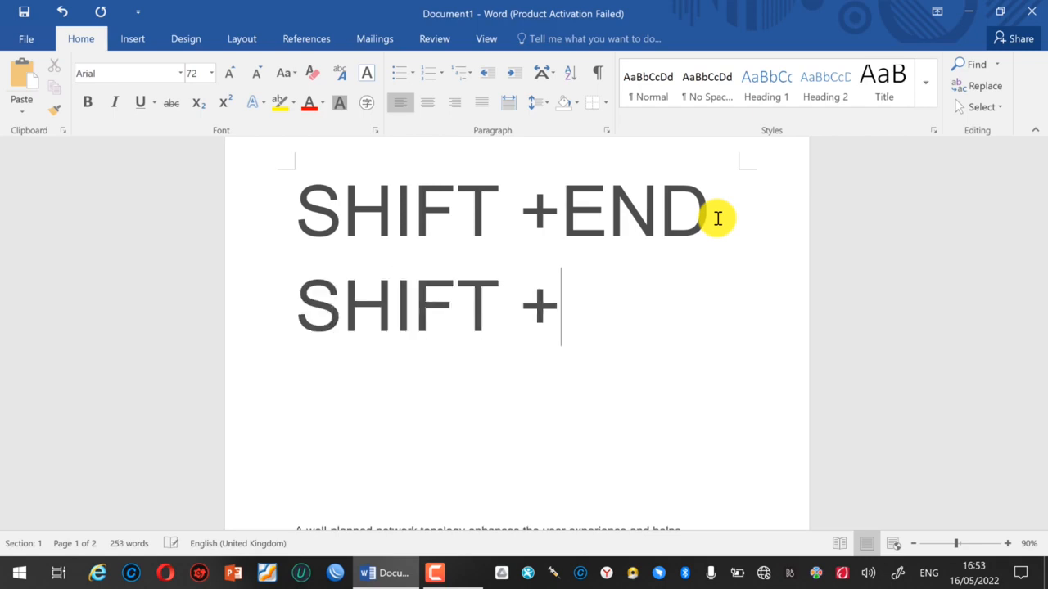
type("H")
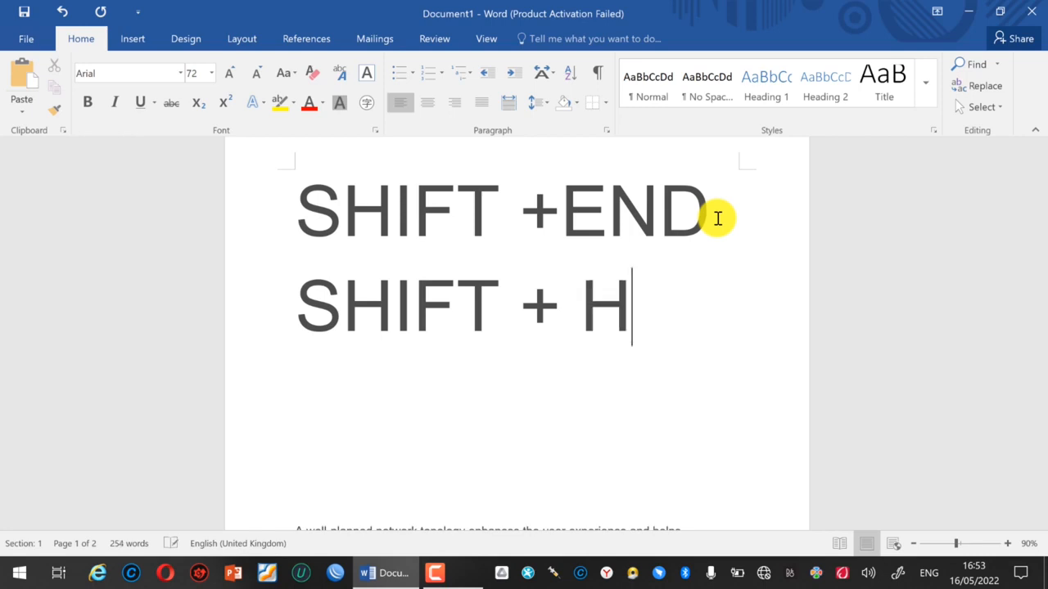
type("OME")
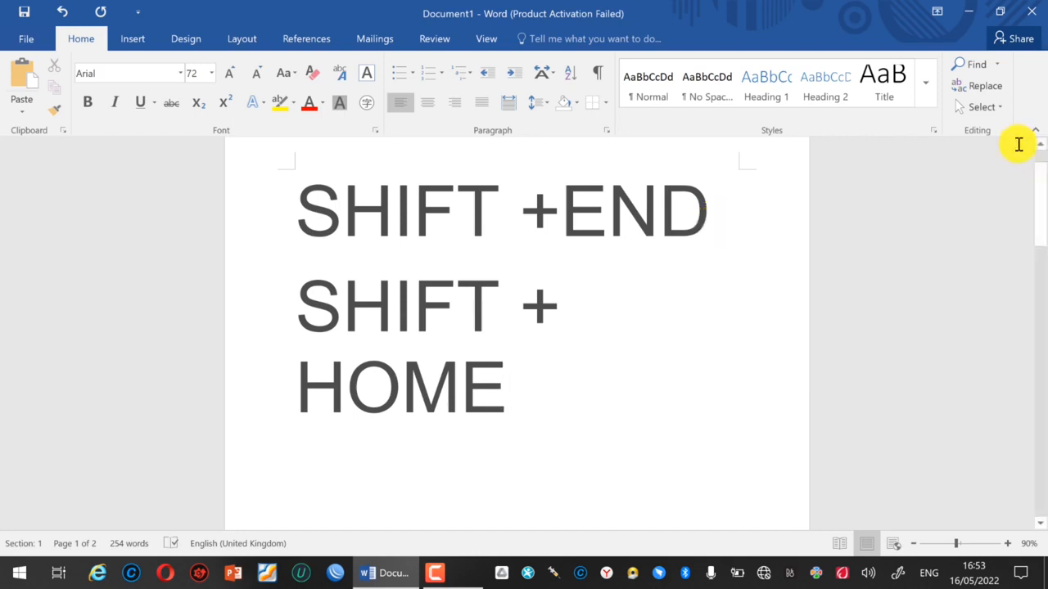
Step: Select backward from the end of the "With a properly managed network topology" paragraph, after "operations.", to the beginning of that paragraph
left_click_drag(1038, 211, 1036, 313)
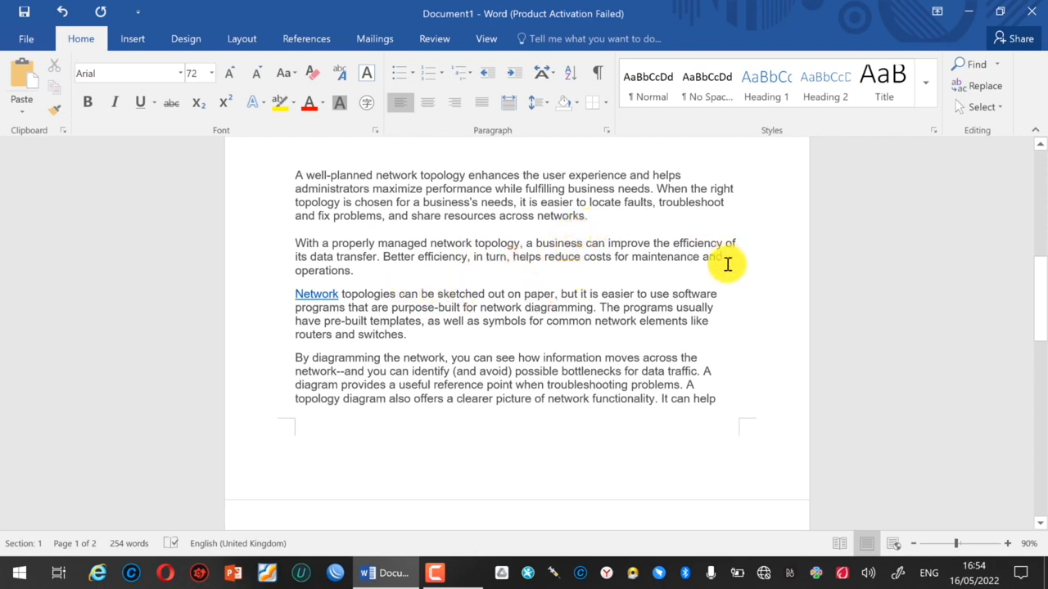
left_click(365, 271)
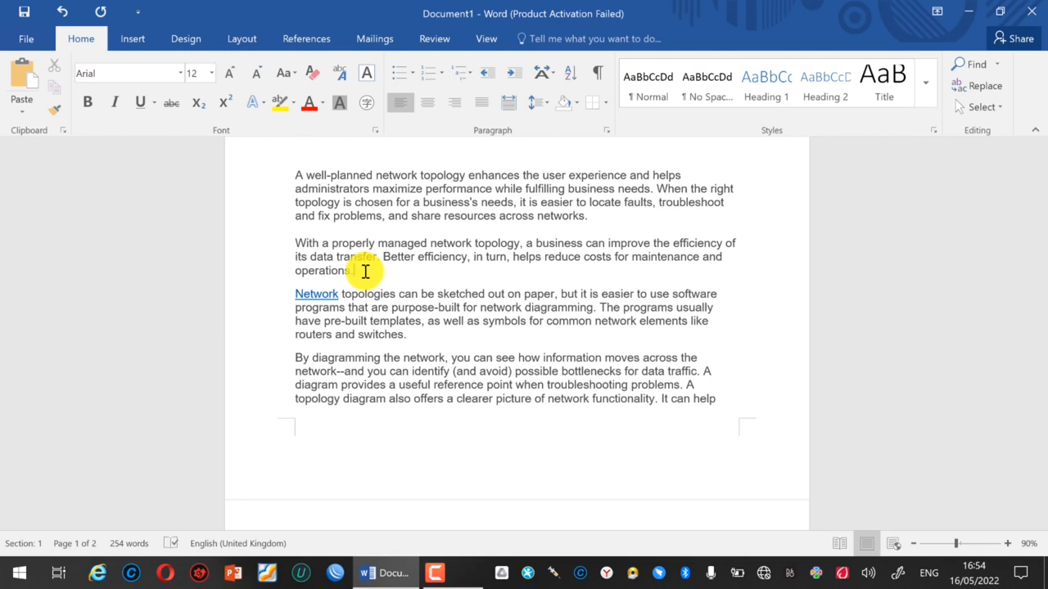
key("ctrl+shift+Left")
key("ctrl+shift+Left")
key("ctrl+shift+Left")
key("ctrl+shift+Left")
key("ctrl+shift+Left")
key("ctrl+shift+Left")
key("ctrl+shift+Left")
key("ctrl+shift+Left")
key("ctrl+shift+Left")
key("ctrl+shift+Left")
key("ctrl+shift+Left")
key("ctrl+shift+Left")
key("ctrl+shift+Left")
key("ctrl+shift+Left")
key("ctrl+shift+Left")
key("ctrl+shift+Left")
key("ctrl+shift+Left")
key("ctrl+shift+Left")
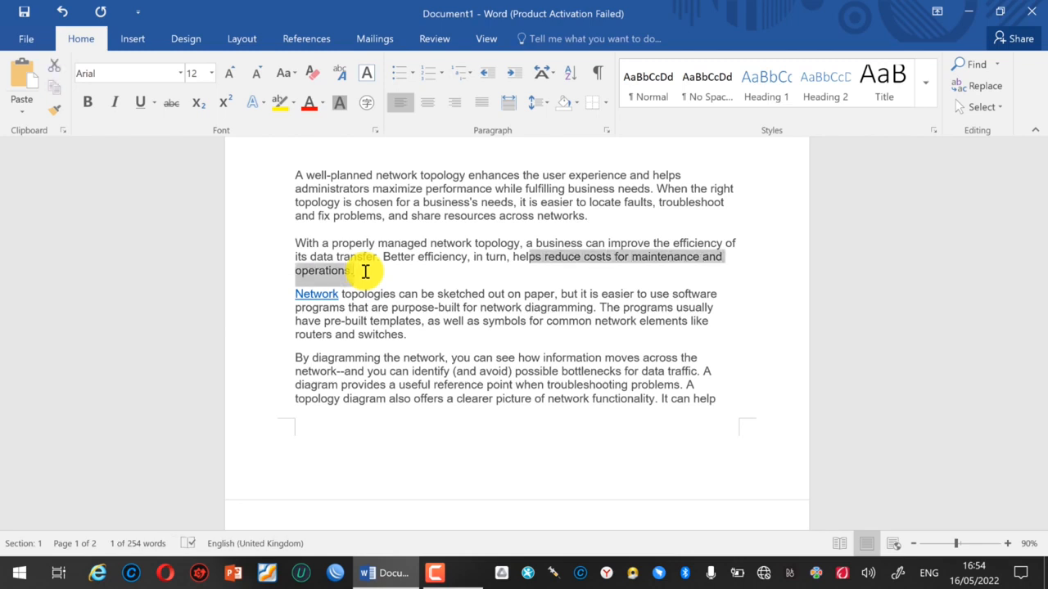
key("ctrl+shift+Left")
key("ctrl+shift+Left")
key("ctrl+shift+Left")
key("ctrl+shift+Left")
key("ctrl+shift+Left")
key("ctrl+shift+Left")
key("ctrl+shift+Left")
key("ctrl+shift+Left")
key("ctrl+shift+Left")
key("ctrl+shift+Left")
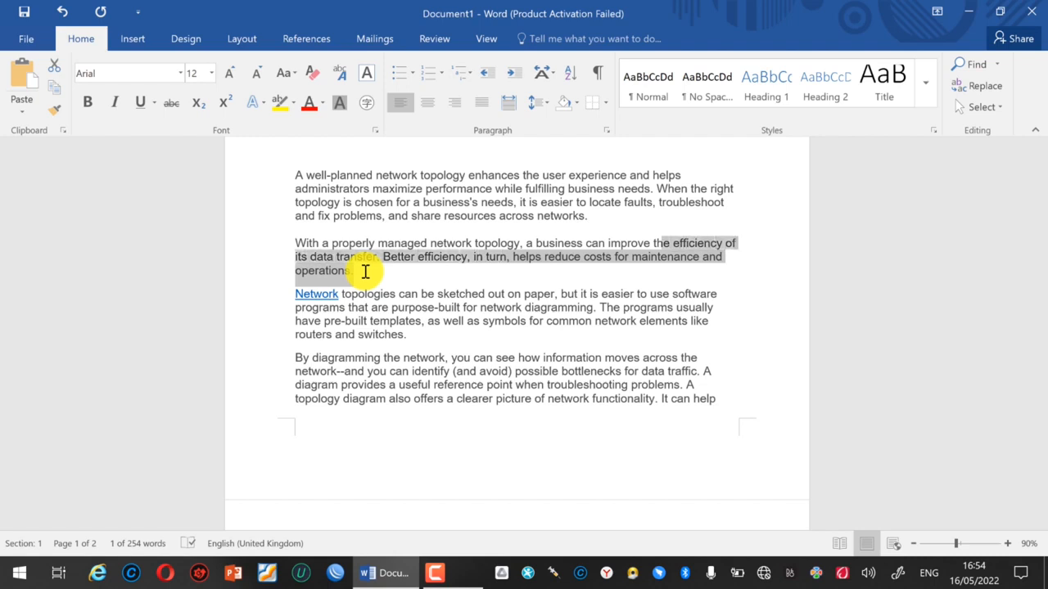
key("ctrl+shift+Left")
key("ctrl+shift+Left")
key("ctrl+shift+Left")
key("ctrl+shift+Left")
key("ctrl+shift+Left")
key("ctrl+shift+Left")
key("ctrl+shift+Left")
key("ctrl+shift+Left")
key("ctrl+shift+Left")
key("ctrl+shift+Left")
key("ctrl+shift+Left")
key("ctrl+shift+Left")
key("ctrl+shift+Left")
key("ctrl+shift+Left")
key("ctrl+shift+Left")
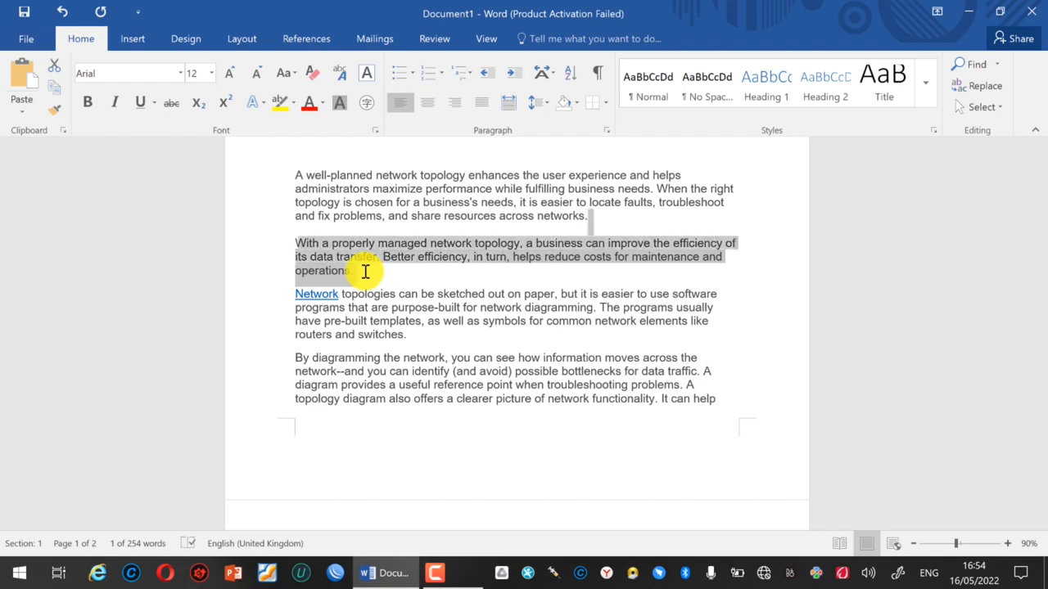
Step: Extend the selection backward character by character through the "A well-planned network topology" paragraph above
key("shift+Left")
key("shift+Left")
key("shift+Left")
key("shift+Left")
key("shift+Left")
key("shift+Left")
key("shift+Left")
key("shift+Left")
key("shift+Left")
key("shift+Left")
key("shift+Left")
key("shift+Left")
key("shift+Left")
key("shift+Left")
key("shift+Left")
key("shift+Left")
key("shift+Left")
key("shift+Left")
key("shift+Left")
key("shift+Left")
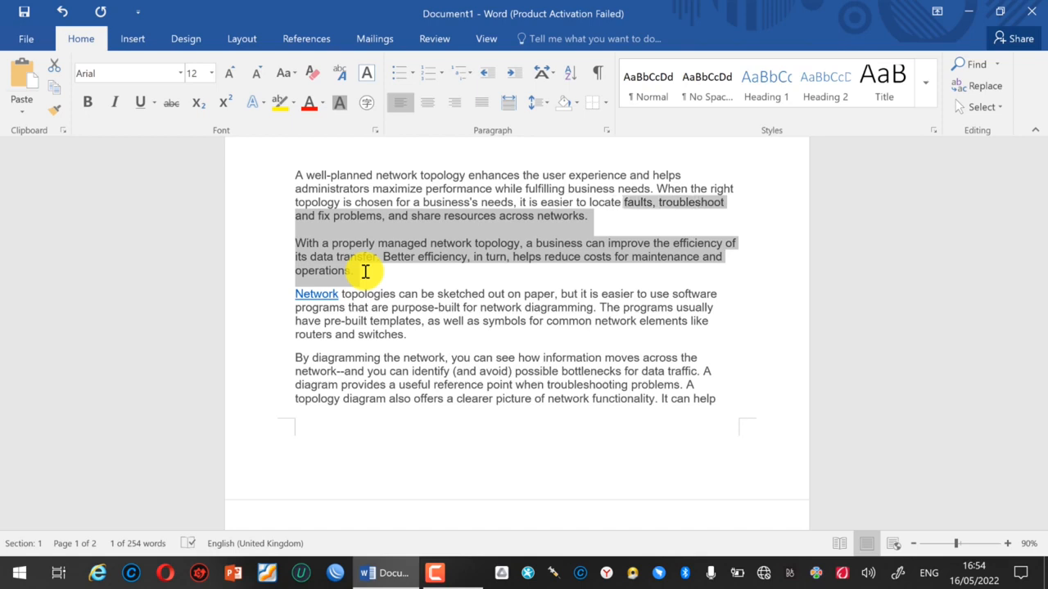
key("shift+Left")
key("shift+Left")
key("shift+Left")
key("shift+Left")
key("shift+Left")
key("shift+Left")
key("shift+Left")
key("shift+Left")
key("shift+Left")
key("shift+Left")
key("shift+Left")
key("shift+Left")
key("shift+Left")
key("shift+Left")
key("shift+Left")
key("shift+Left")
key("shift+Left")
key("shift+Left")
key("shift+Left")
key("shift+Left")
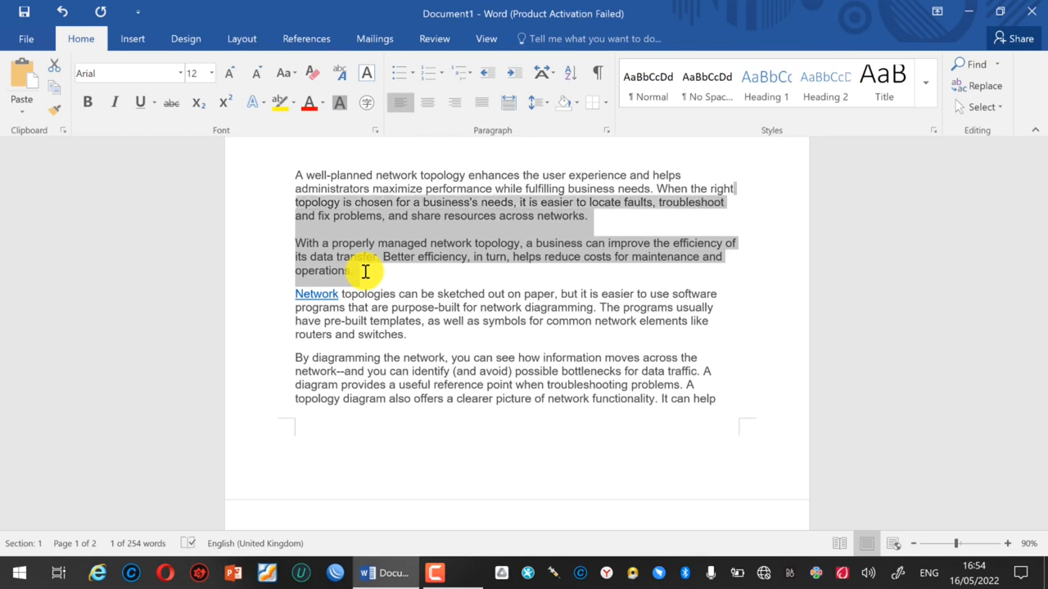
key("shift+Left")
key("shift+Left")
key("shift+Left")
key("shift+Left")
key("shift+Left")
key("shift+Left")
key("shift+Left")
key("shift+Left")
key("shift+Left")
key("shift+Left")
key("shift+Left")
key("shift+Left")
key("shift+Left")
key("shift+Left")
key("shift+Left")
key("shift+Left")
key("shift+Left")
key("shift+Left")
key("shift+Left")
key("shift+Left")
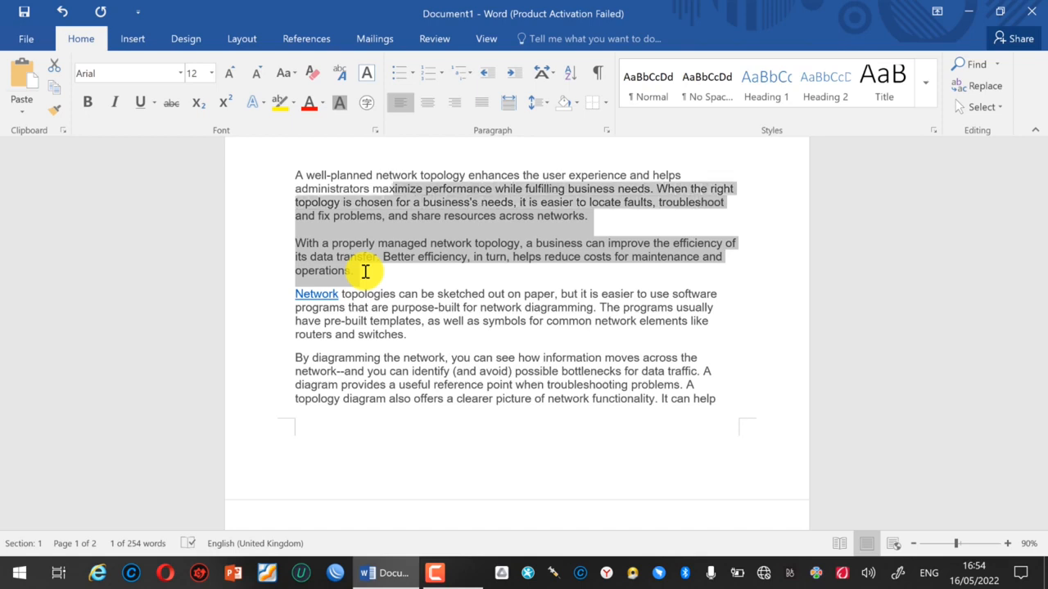
key("shift+Left")
key("shift+Left")
key("shift+Left")
key("shift+Left")
key("shift+Left")
key("shift+Left")
key("shift+Left")
key("shift+Left")
key("shift+Left")
key("shift+Left")
key("shift+Left")
key("shift+Left")
key("shift+Left")
key("shift+Left")
key("shift+Left")
key("shift+Left")
key("shift+Left")
key("shift+Left")
key("shift+Left")
key("shift+Left")
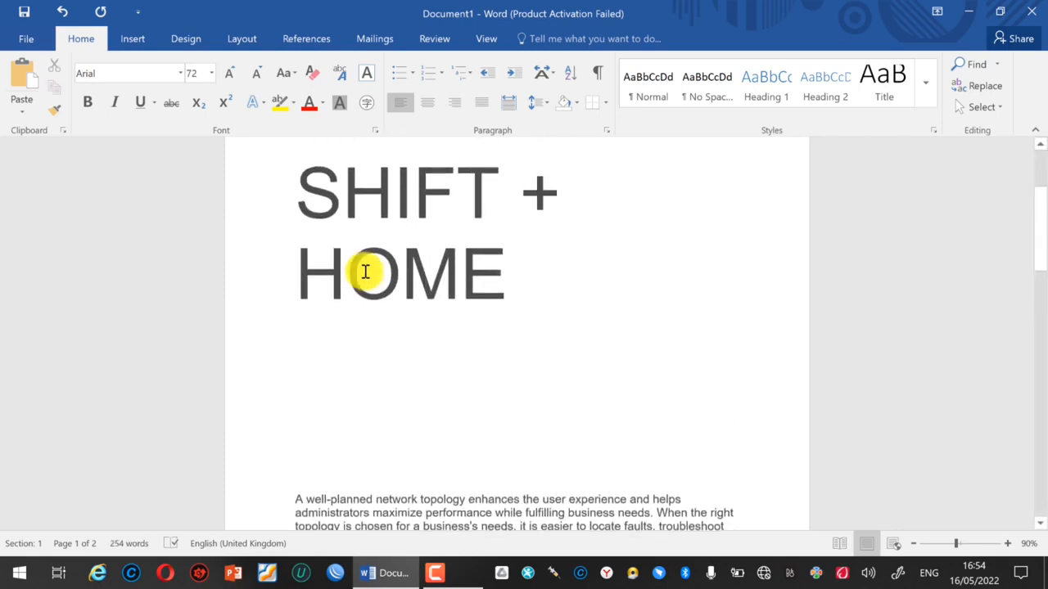
Step: Add the heading "SHIFT +PG UP" on a new line below the "SHIFT + HOME" heading
left_click(532, 284)
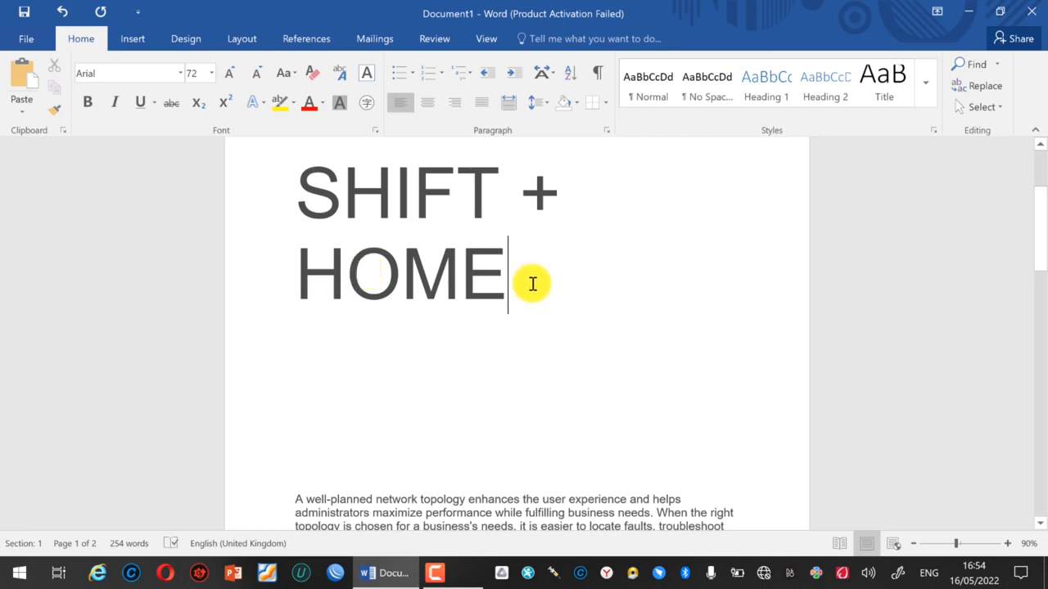
key("Return")
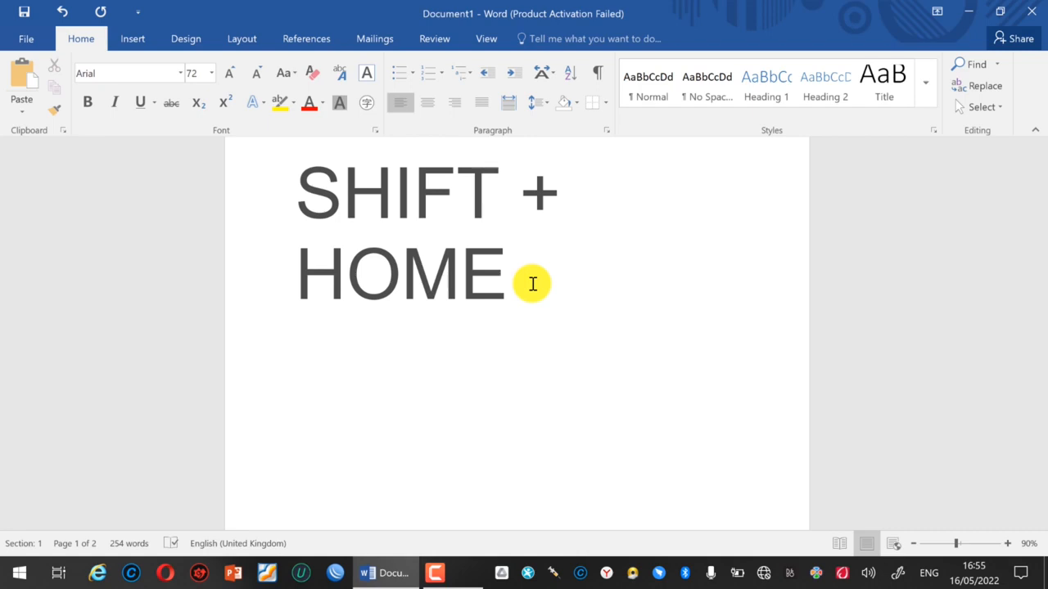
type("SHIFT")
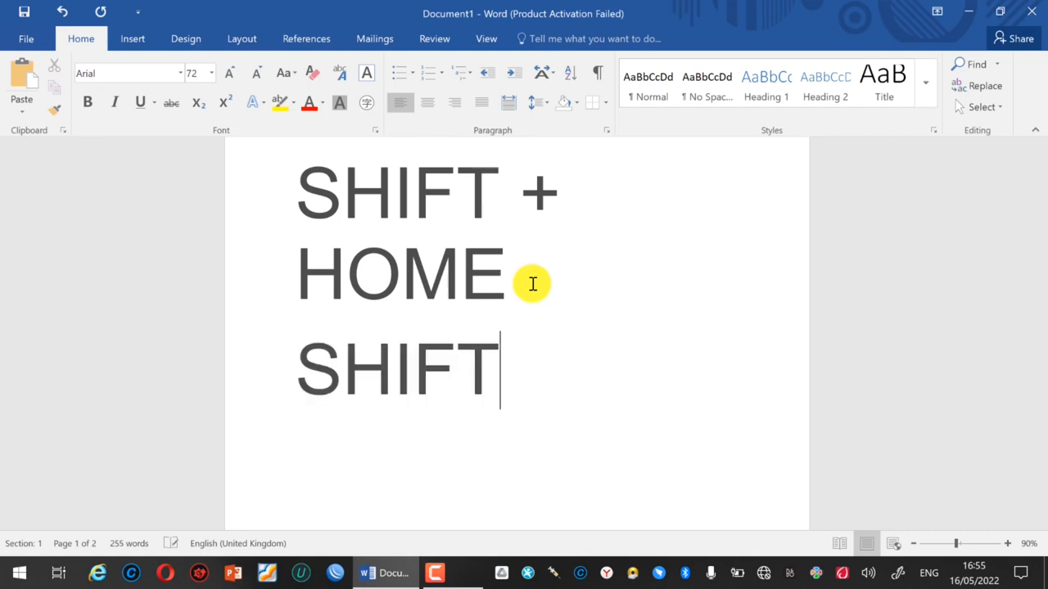
type(" +")
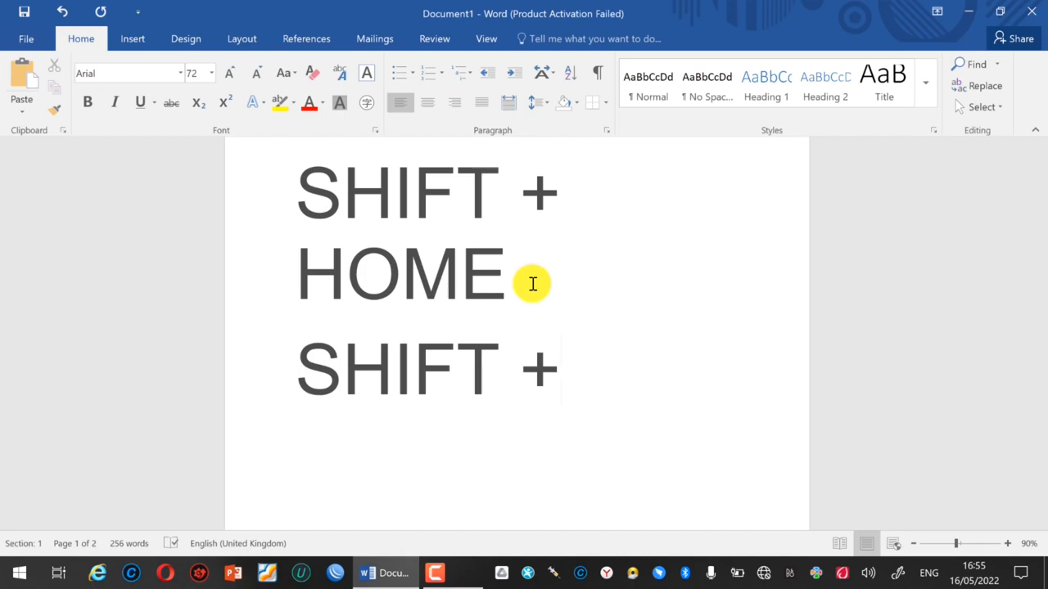
type("PG")
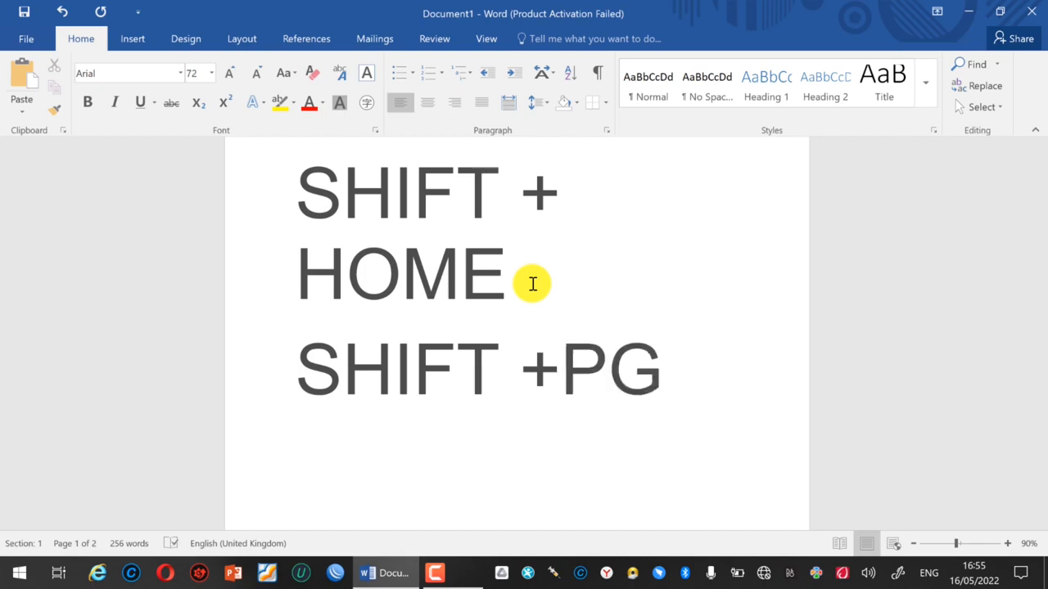
type(" UP")
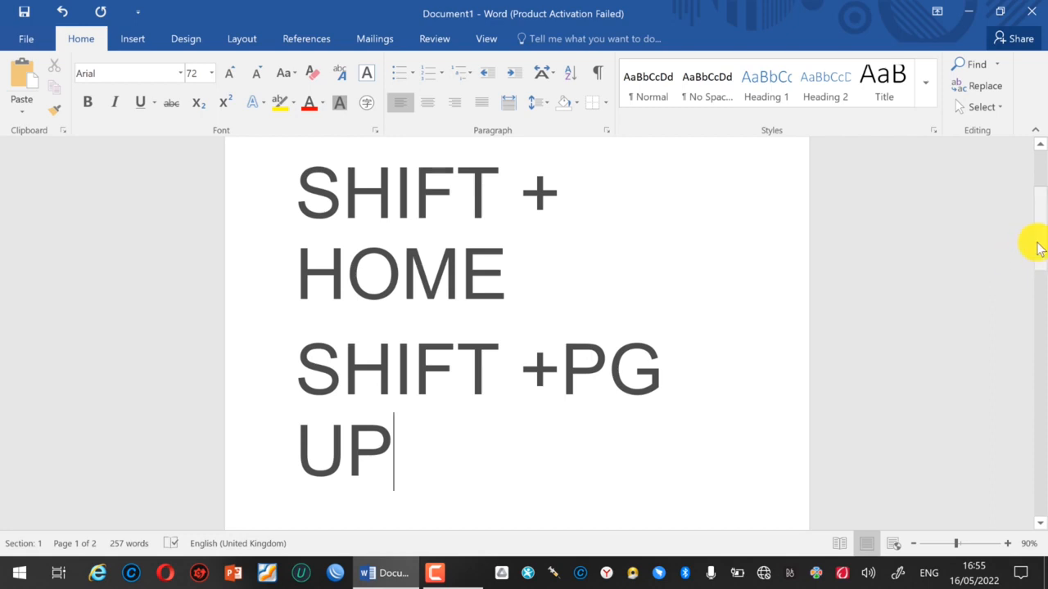
Step: Select upward from the end of the "IT leaders" paragraph, after "requirements.", through the text above into the "SHIFT +END" heading
left_click(1038, 252)
left_click_drag(1037, 252, 1038, 458)
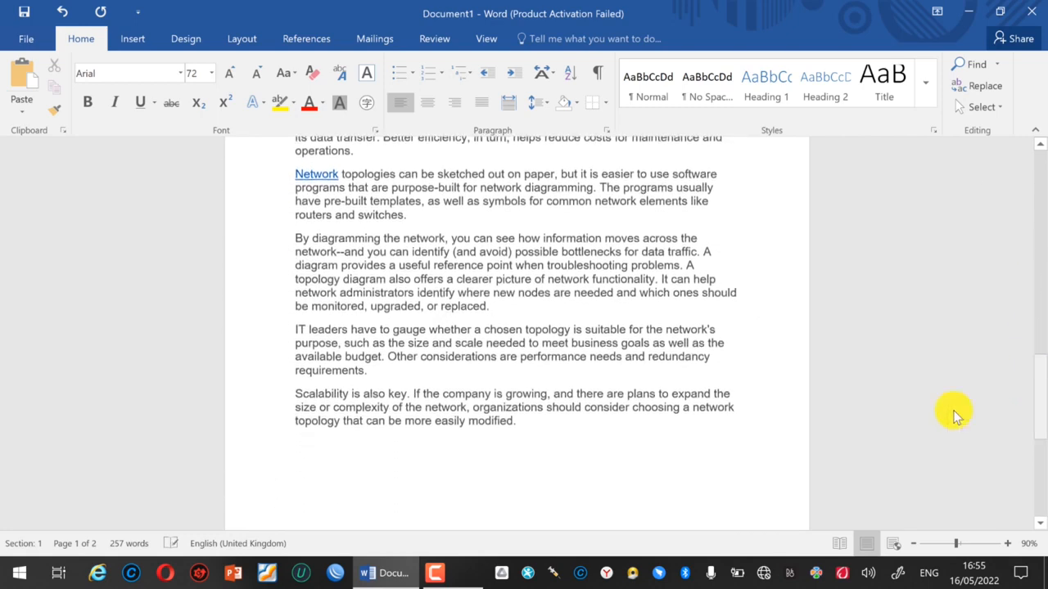
left_click(383, 375)
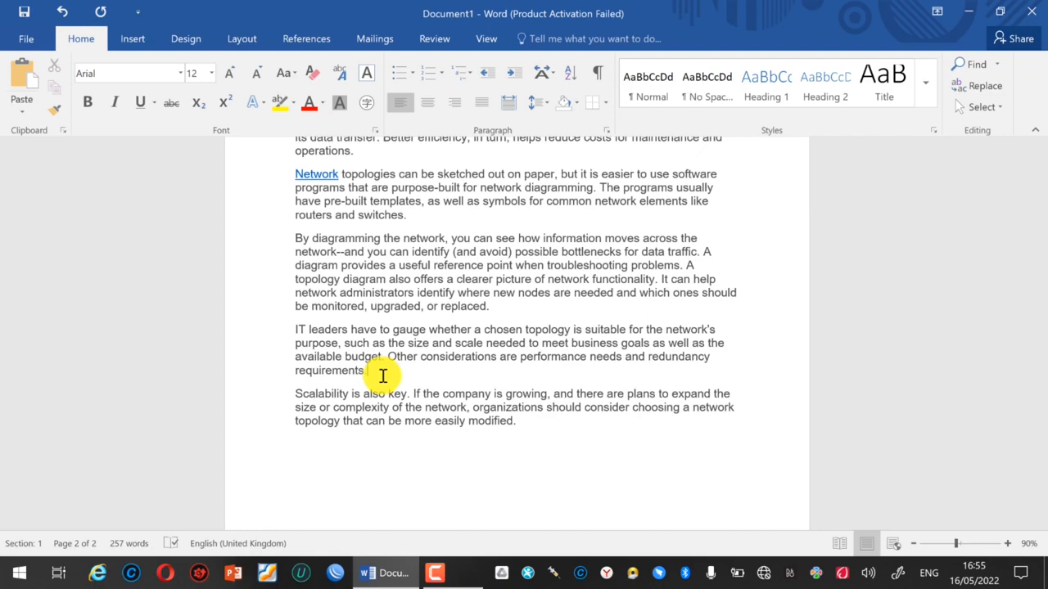
key("shift+Up")
key("shift+Up")
key("shift+Up")
key("shift+Up")
key("shift+Up")
key("shift+Up")
key("shift+Up")
key("shift+Up")
key("shift+Up")
key("shift+Up")
key("shift+Up")
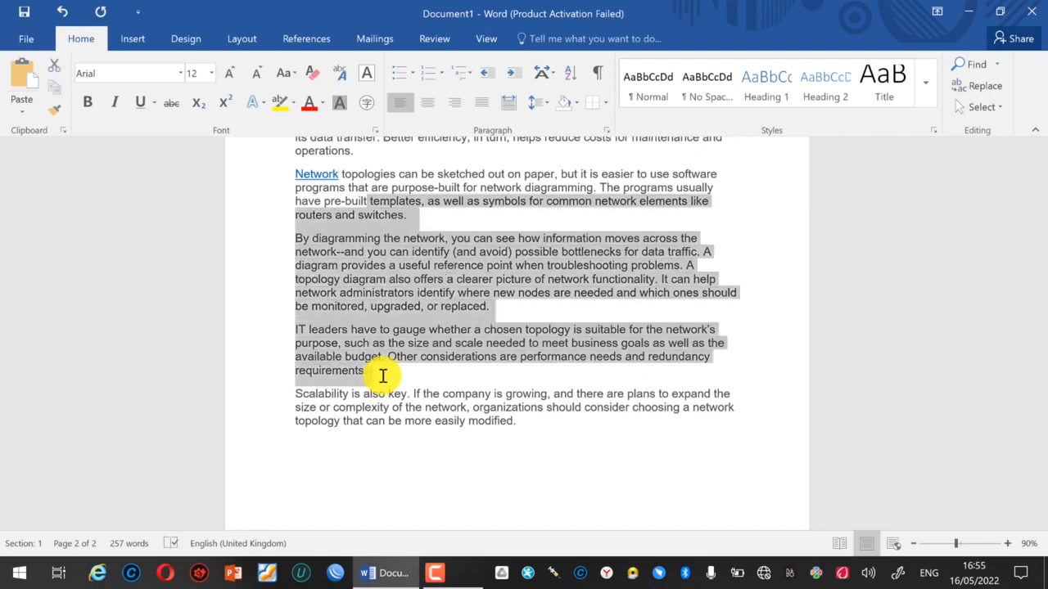
key("shift+Up")
key("shift+Up")
key("shift+Up")
key("shift+Up")
key("shift+Up")
key("shift+Up")
key("shift+Up")
key("shift+Up")
key("shift+Up")
key("shift+Up")
key("shift+Up")
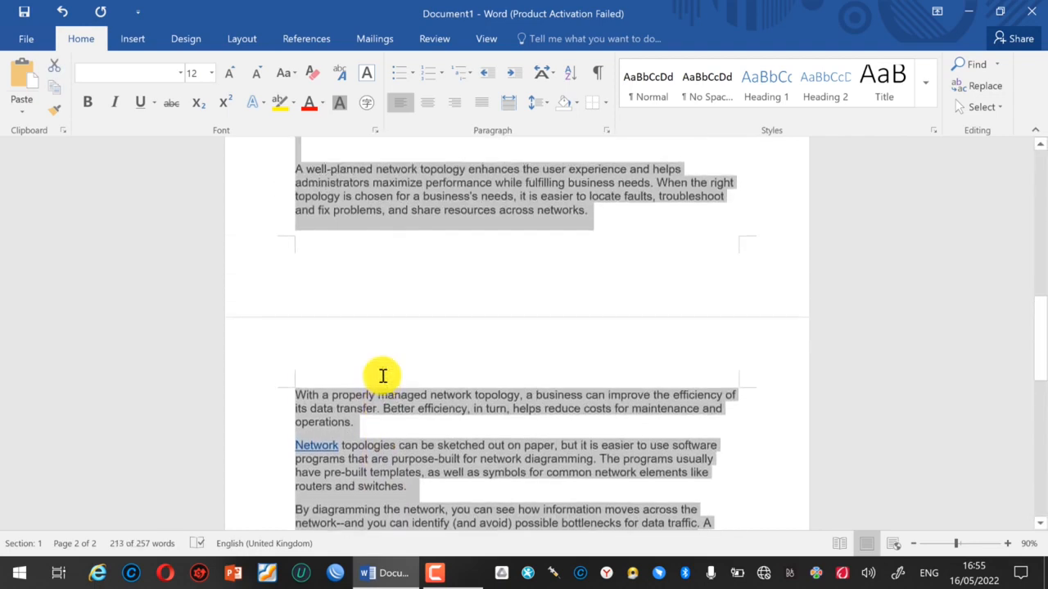
key("shift+Up")
key("shift+Up")
key("shift+Up")
key("shift+Up")
key("shift+Up")
key("shift+Up")
key("shift+Up")
key("shift+Up")
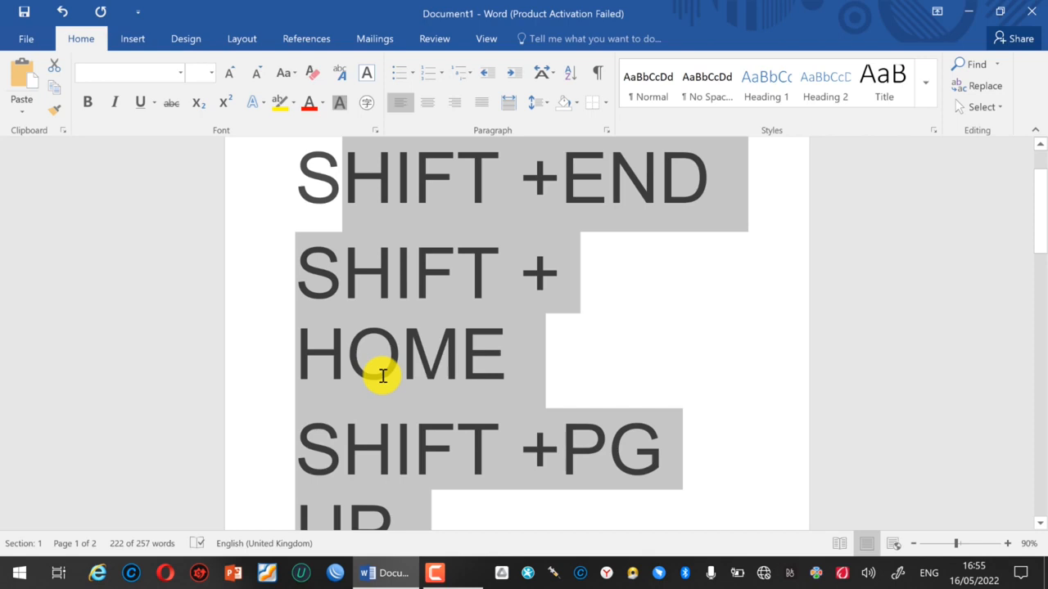
Step: Add the heading "SHIFT + PG DN" on a new line below the "SHIFT +PG UP" heading
left_click(1041, 212)
left_click_drag(1041, 211, 1036, 412)
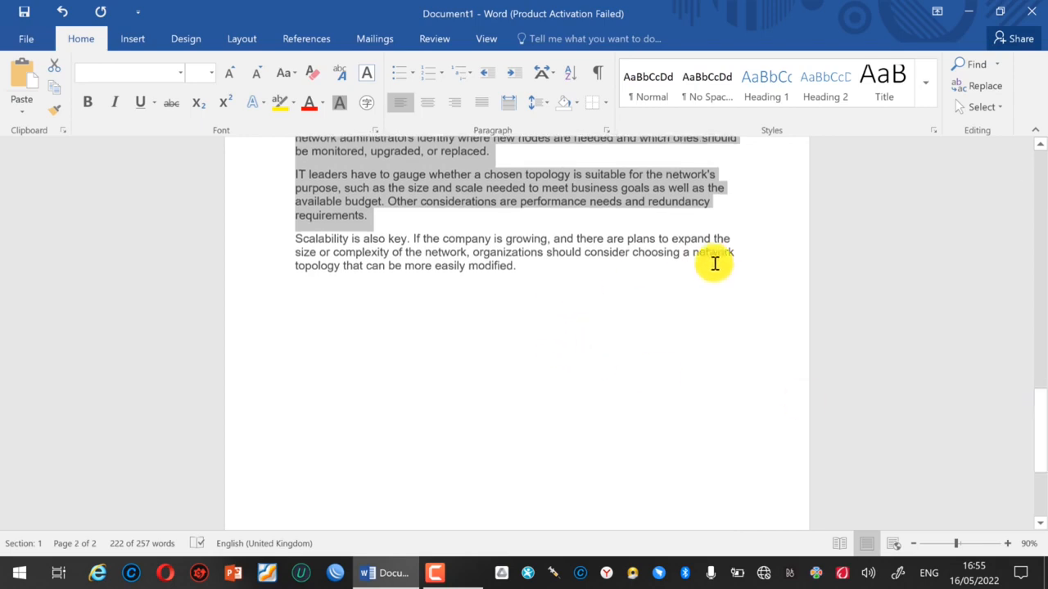
left_click_drag(1036, 412, 1038, 327)
left_click(376, 288)
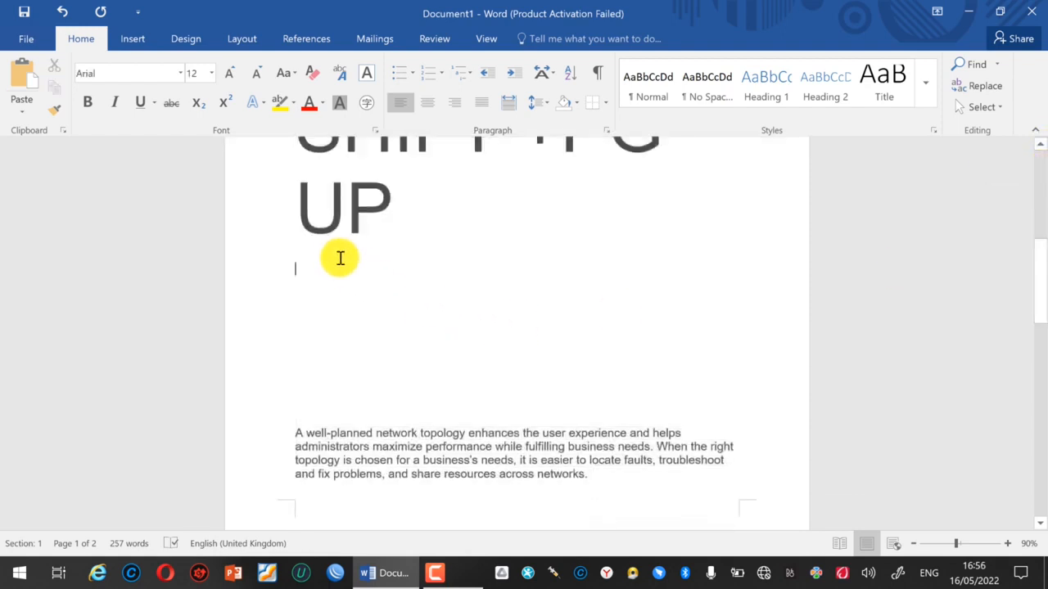
left_click(412, 215)
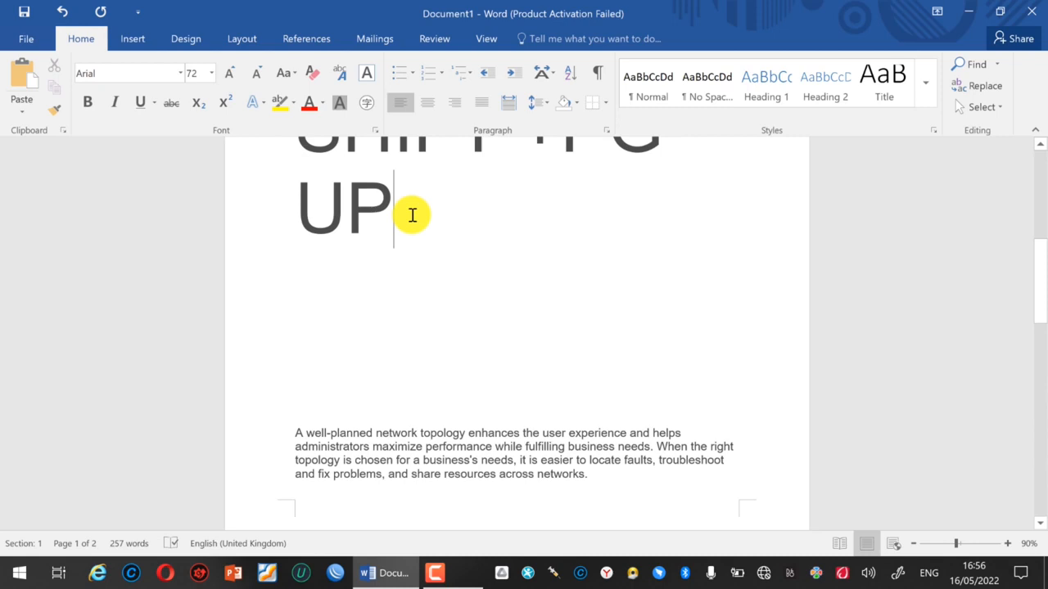
key("Return")
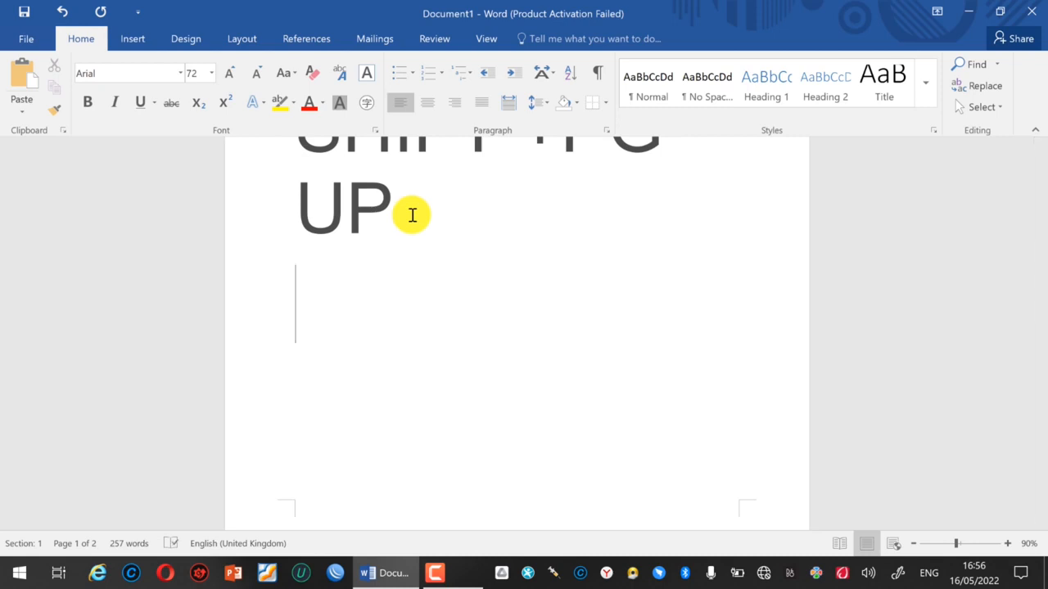
type("SHIFT +")
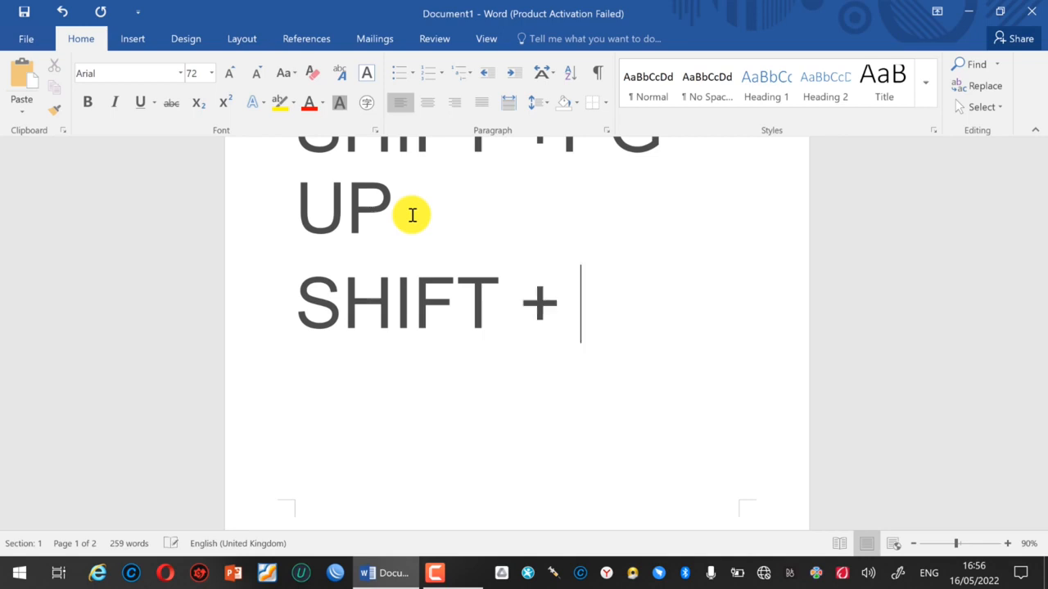
type(" P")
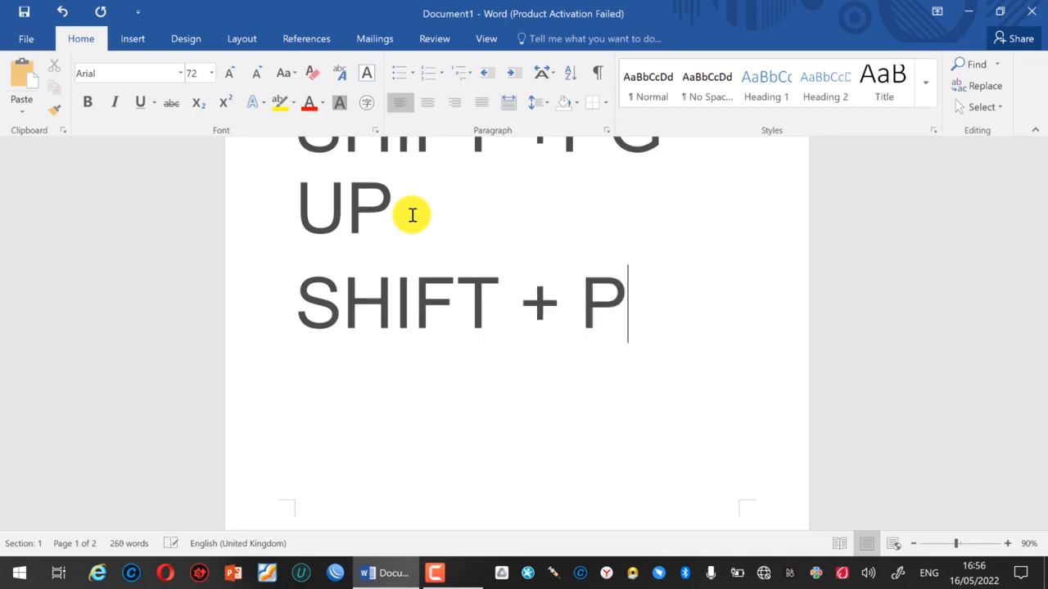
type("G DN")
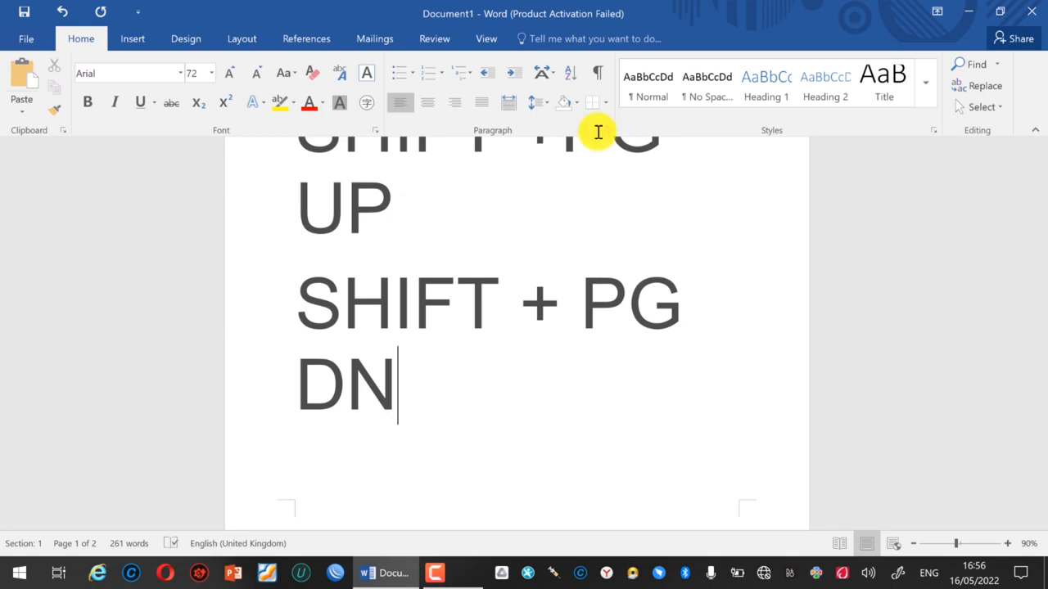
Step: Select downward from the start of the "A well-planned network topology" paragraph through the "Scalability is also key" paragraph to the document's end
left_click_drag(1041, 263, 1036, 381)
left_click(293, 211)
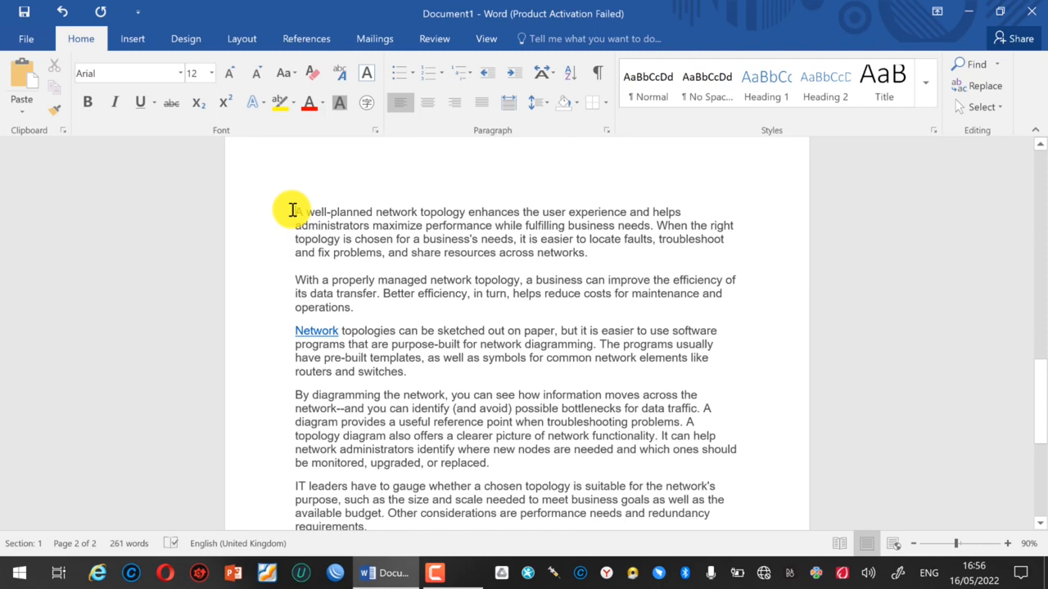
key("shift+Down")
key("shift+Down")
key("shift+Down")
key("shift+Down")
key("shift+Down")
key("shift+Down")
key("shift+Down")
key("shift+Down")
key("shift+Down")
key("shift+Down")
key("shift+Down")
key("shift+Down")
key("shift+Down")
key("shift+Down")
key("shift+Down")
key("shift+Down")
key("shift+Down")
key("shift+Down")
key("shift+Down")
key("shift+Down")
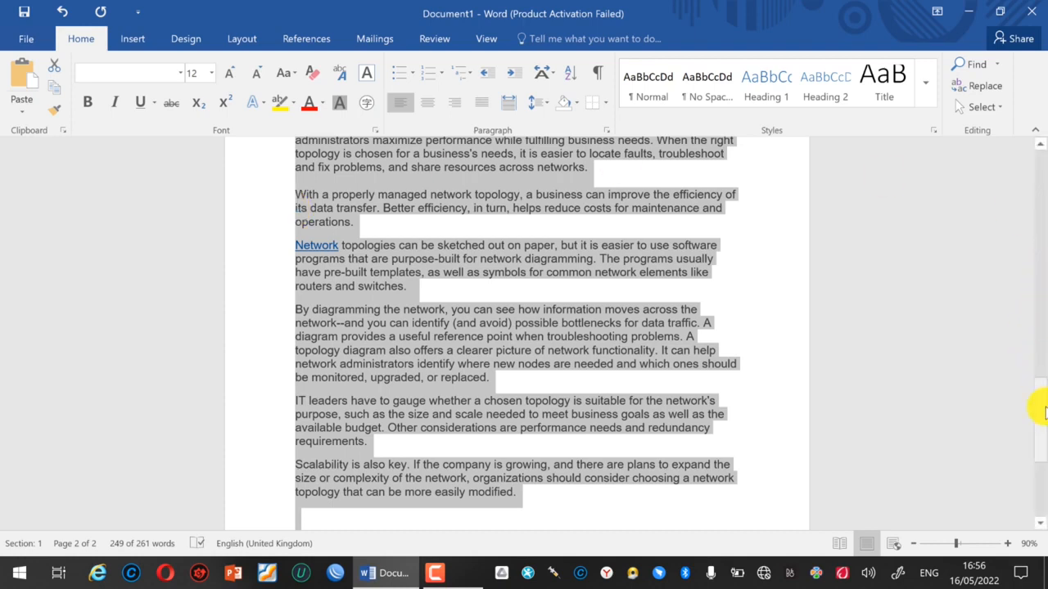
Step: Review the list of selection-method headings from "CTRL+A" at the document's start down to "SHIFT + PG DN"
left_click_drag(1043, 410, 1036, 158)
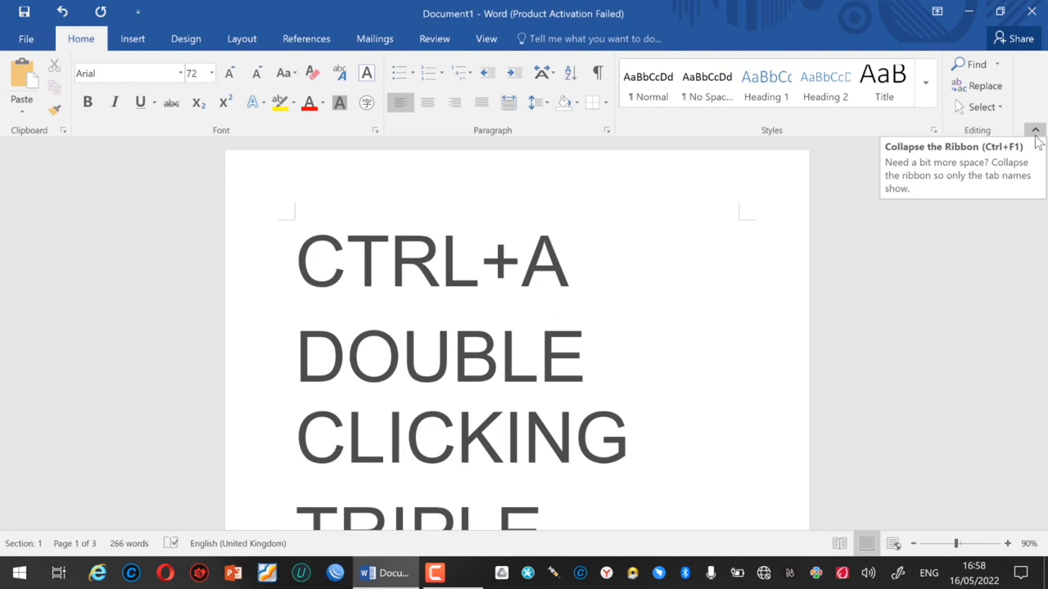
scroll(516, 327, "down", 2)
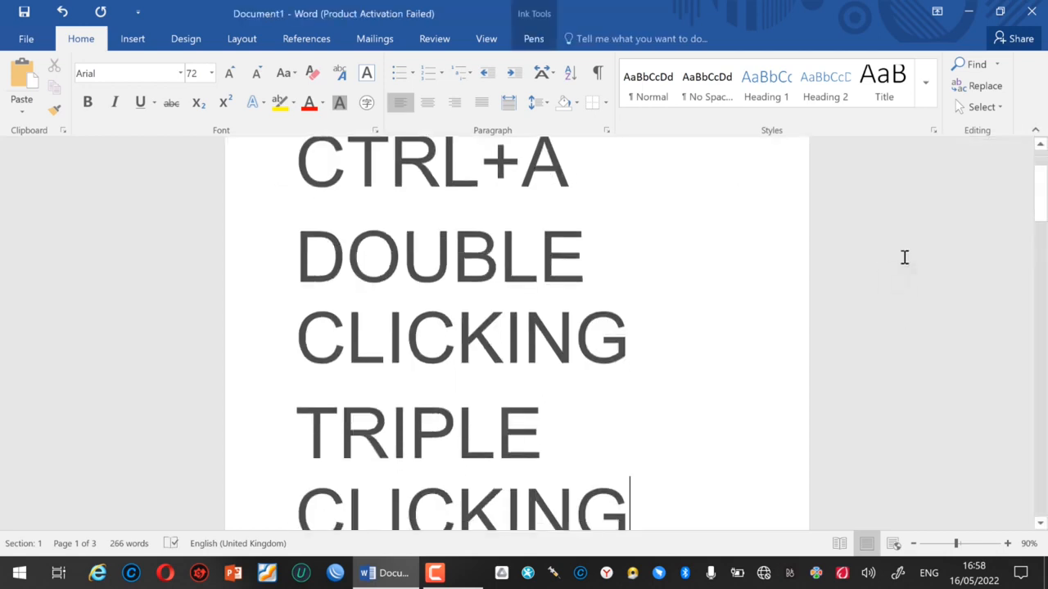
scroll(904, 257, "down", 2)
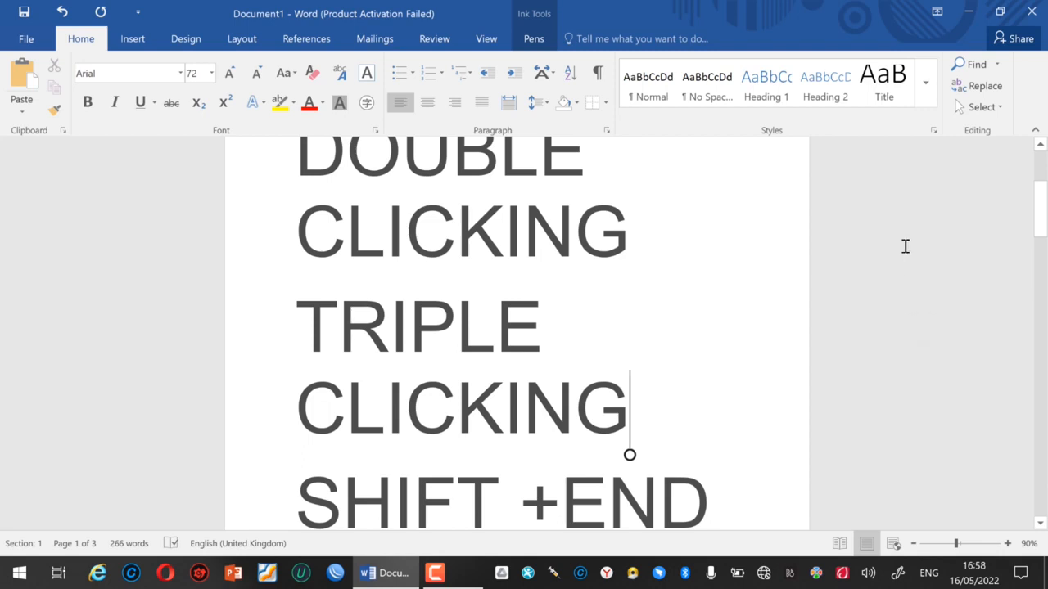
scroll(905, 246, "down", 3)
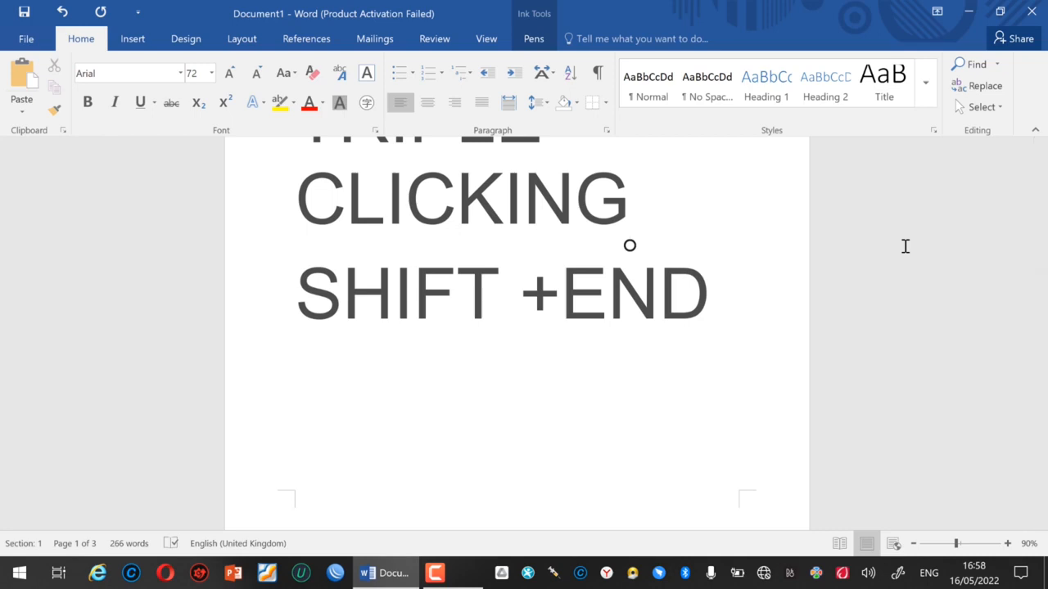
scroll(905, 246, "down", 1)
scroll(905, 246, "down", 3)
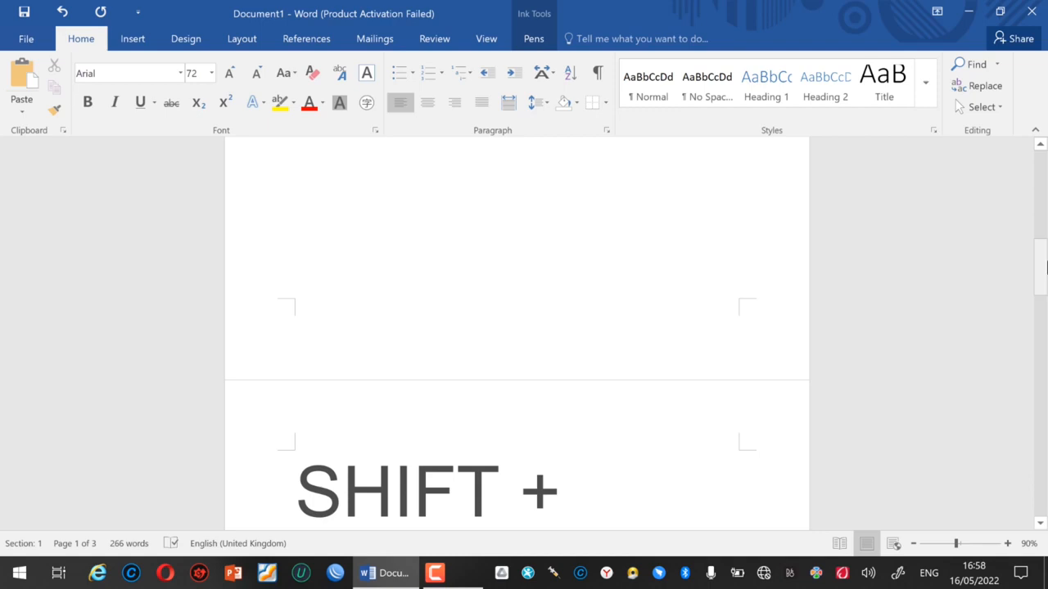
mouse_move(1045, 267)
left_mouse_down()
mouse_move(1044, 323)
mouse_move(1044, 282)
left_mouse_up()
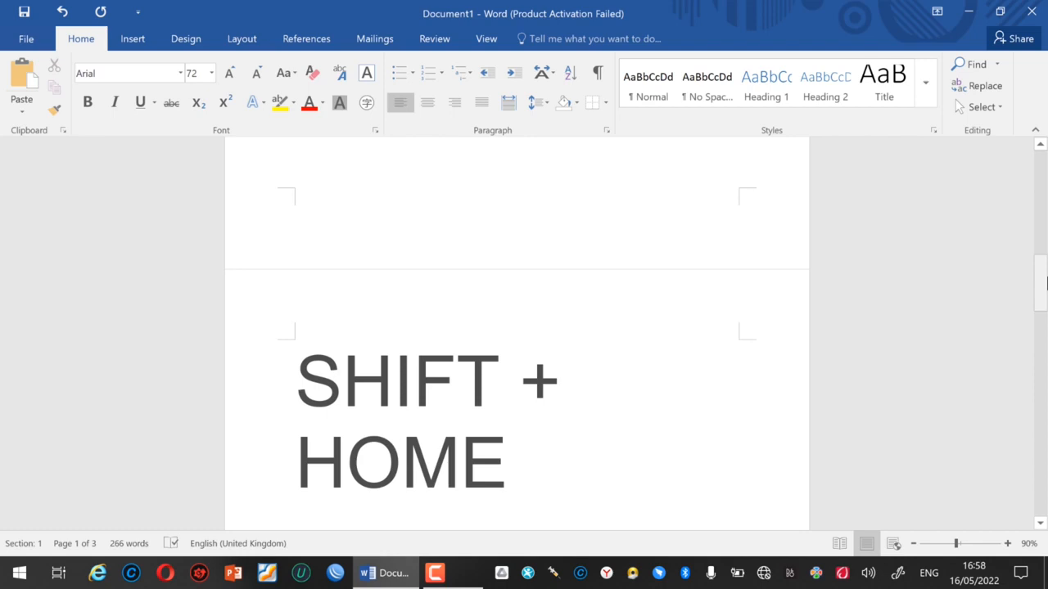
left_click_drag(1044, 282, 1045, 327)
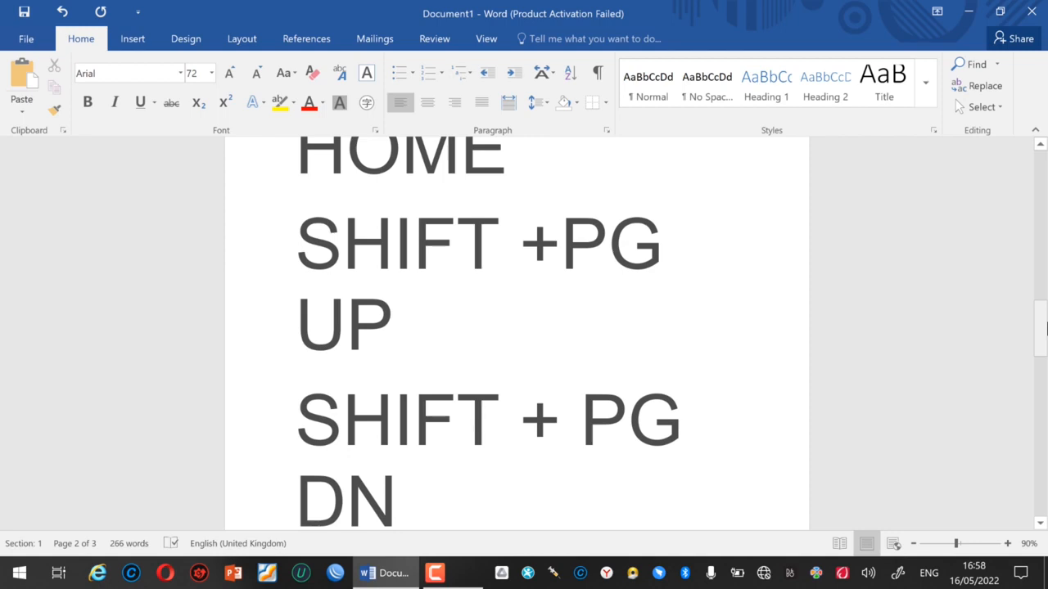